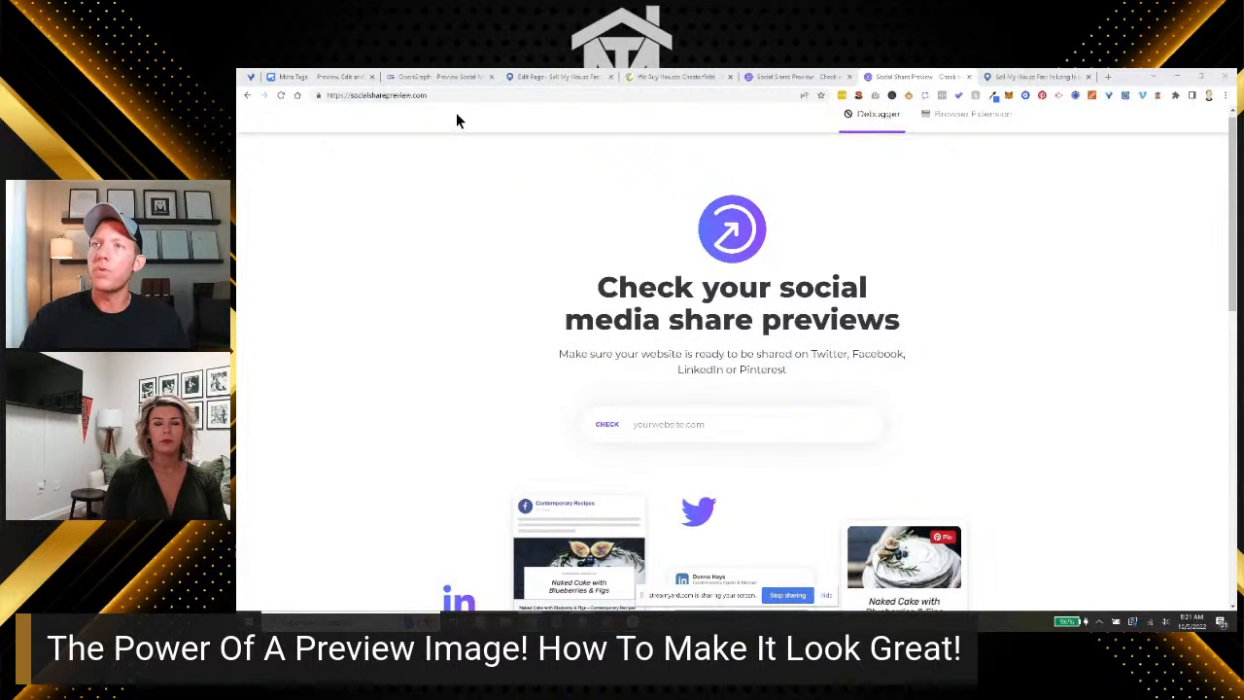
left_click(1015, 80)
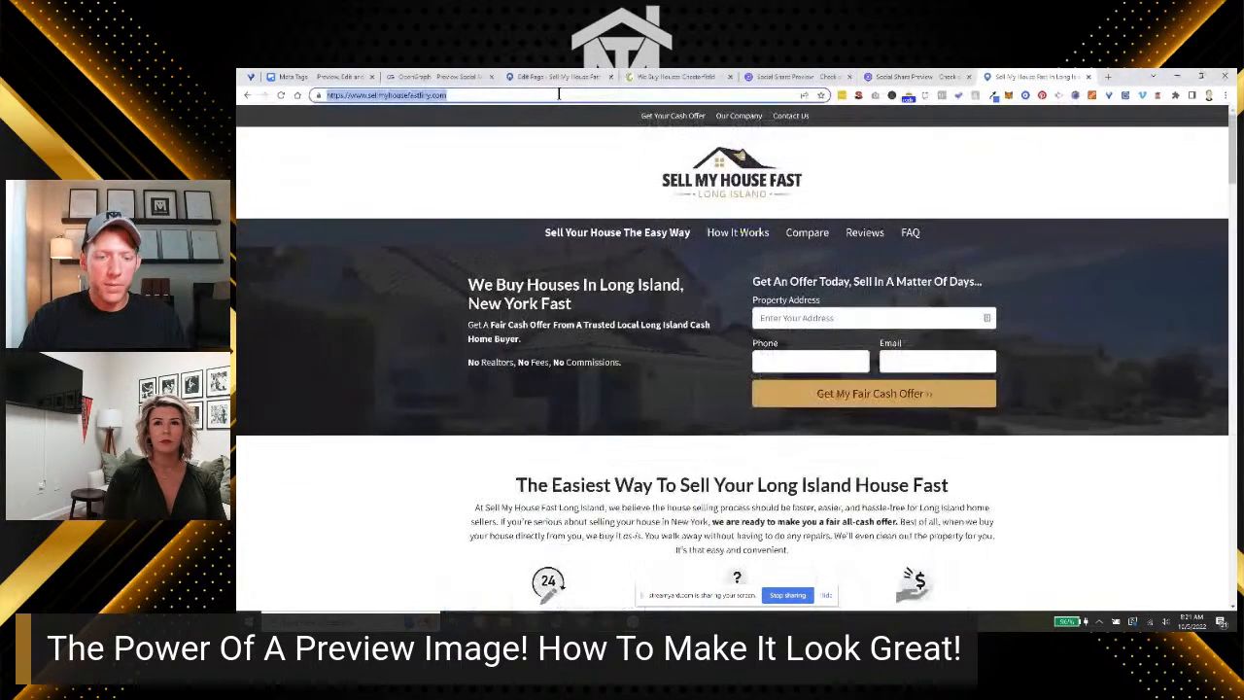
left_click(912, 76)
scroll(634, 332, "down", 1)
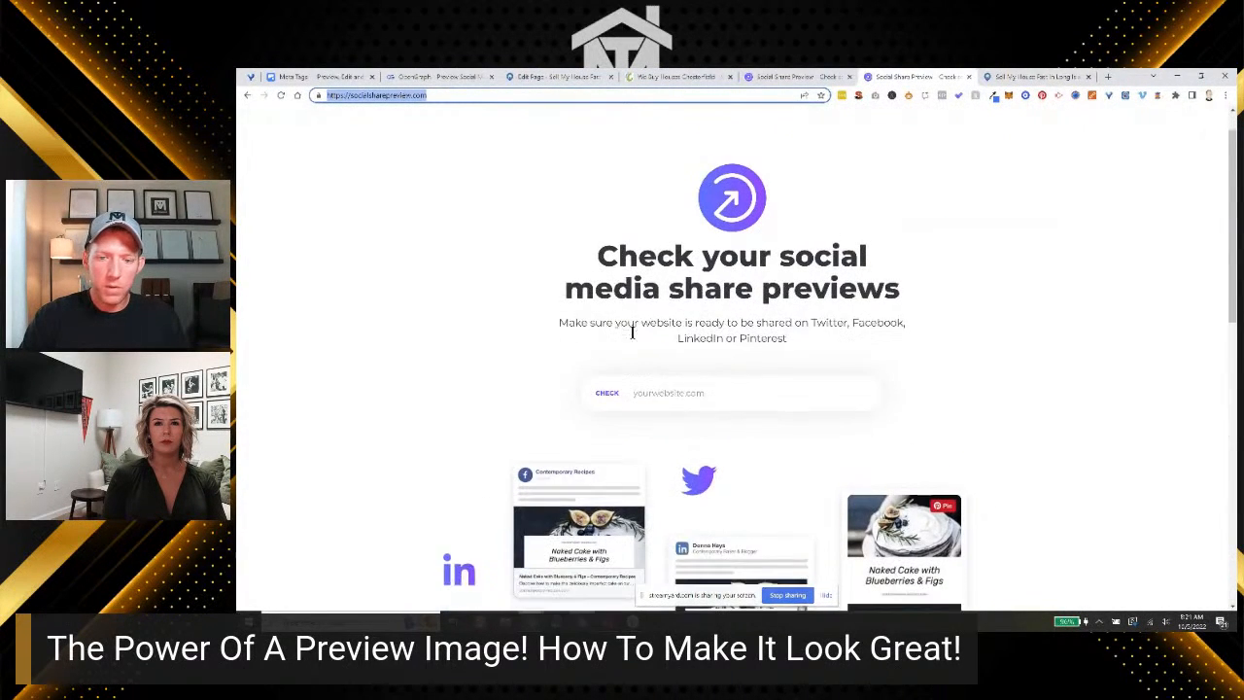
left_click(675, 371)
type("https://www.sellmyhousefastliny.com/")
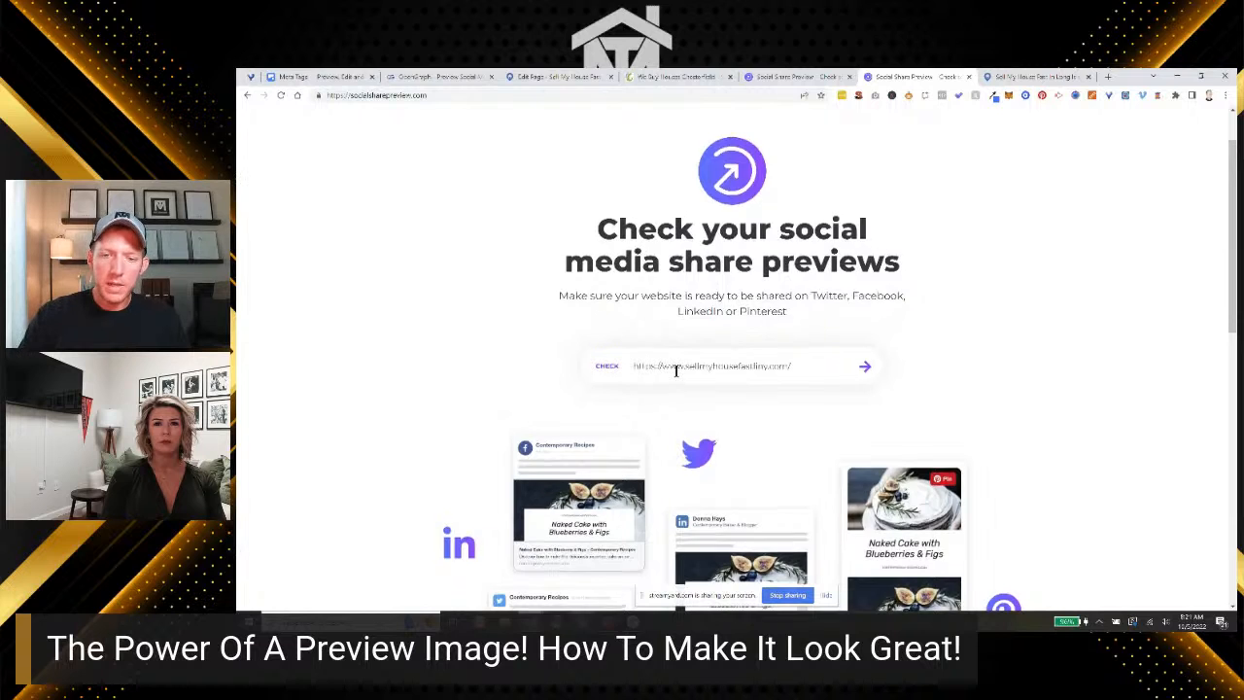
key("Return")
scroll(483, 323, "up", 1)
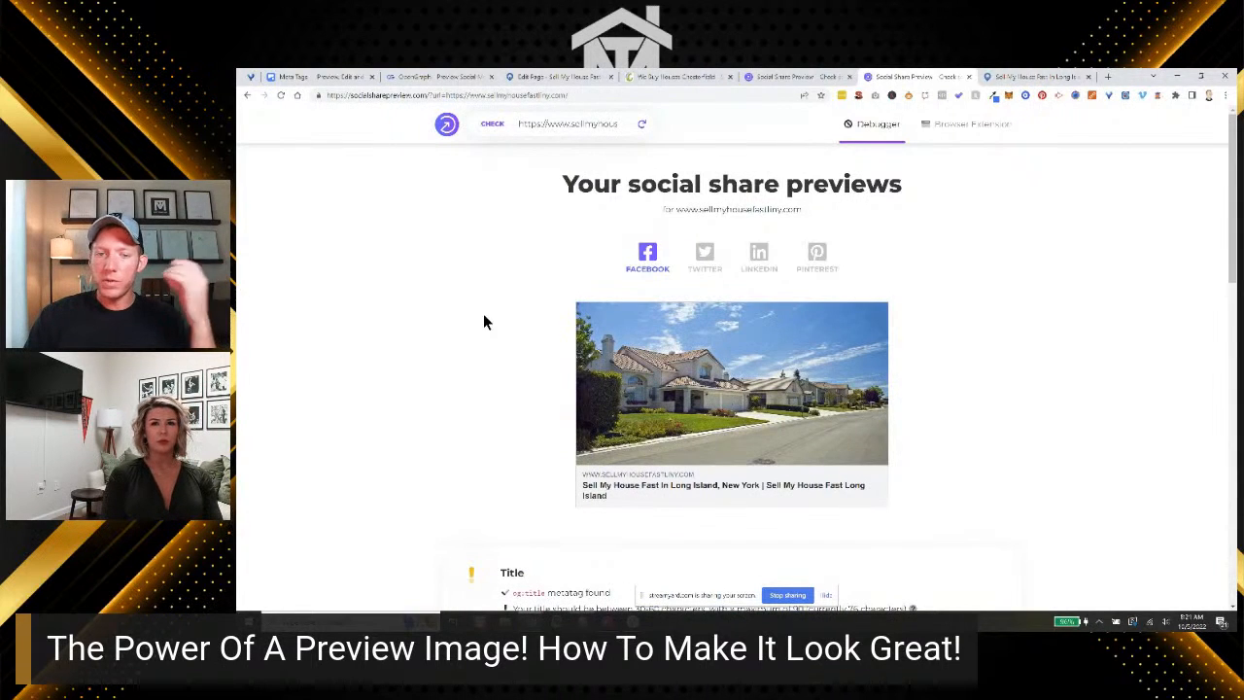
Examine the image and title in the Facebook share preview of the Long Island site.
scroll(483, 323, "down", 1)
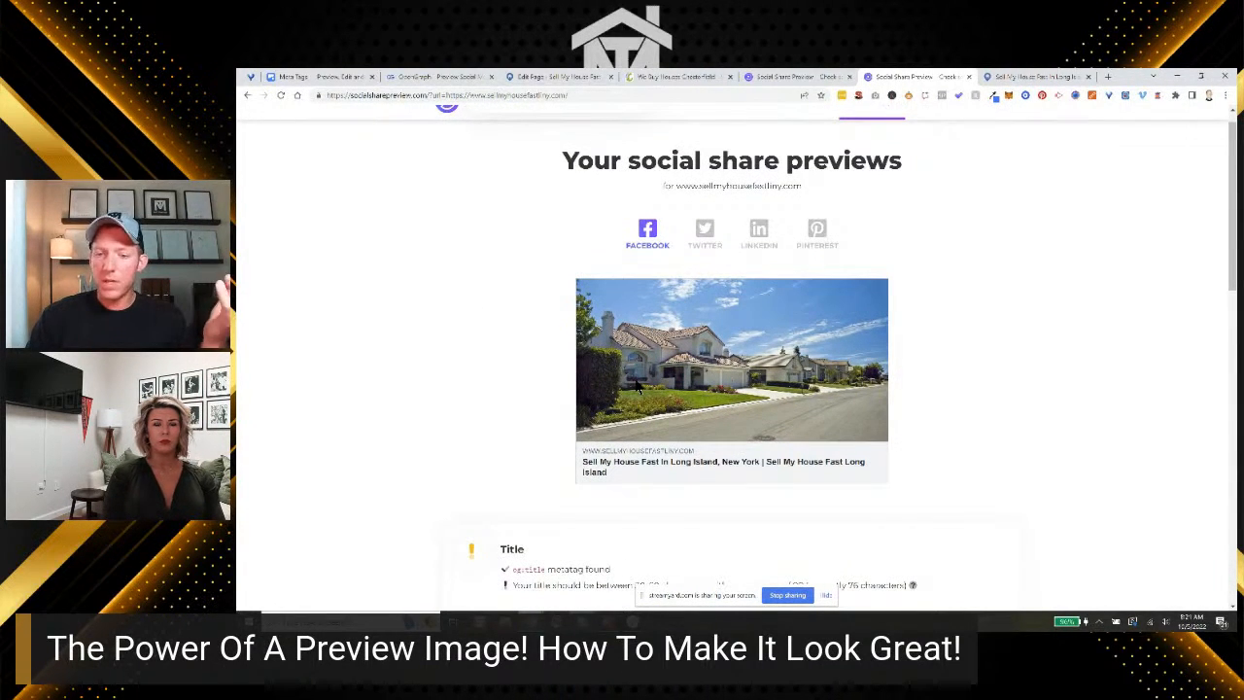
scroll(502, 386, "down", 1)
scroll(501, 386, "up", 1)
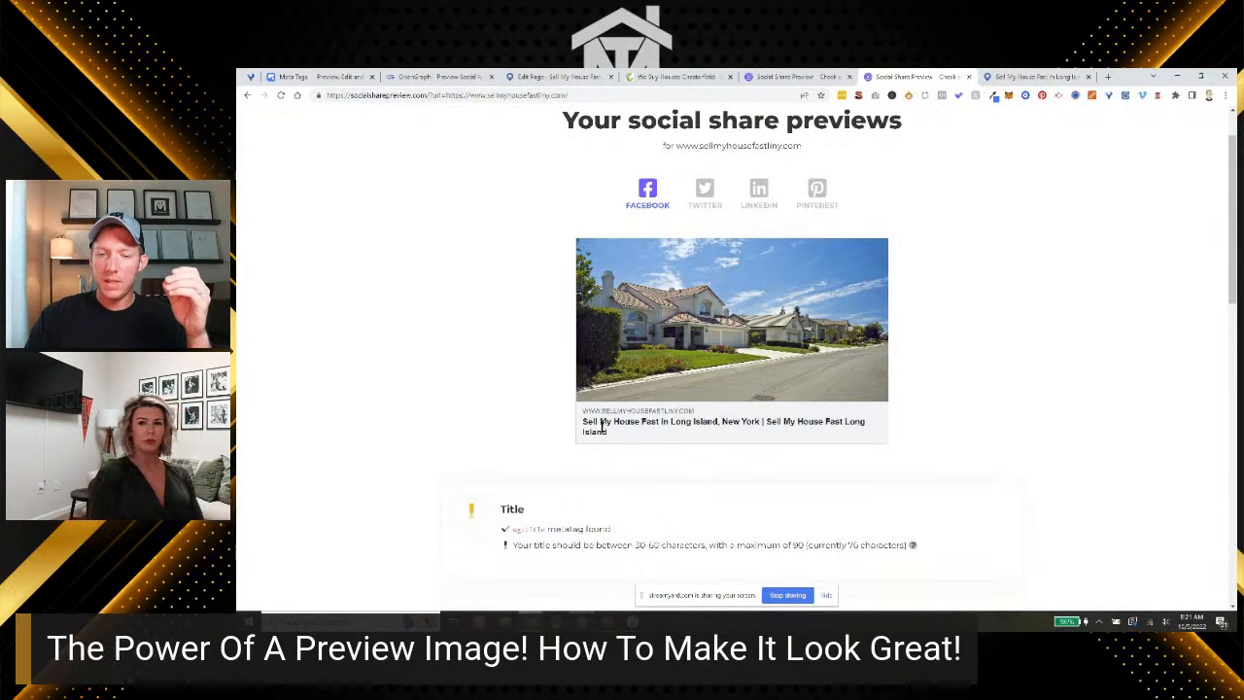
left_click_drag(584, 422, 625, 436)
left_click(650, 434)
left_click(630, 432)
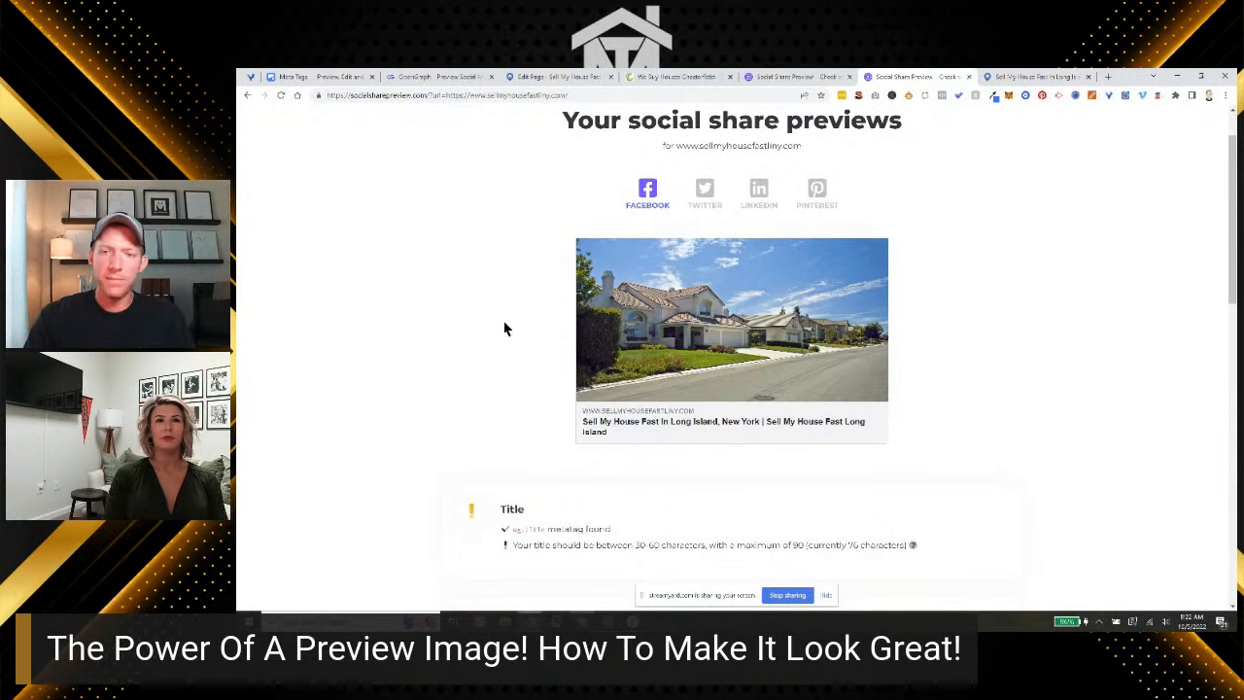
Compare the Long Island homepage's hero image with its share preview and with the share preview of the Chesterfield page.
left_click(1010, 75)
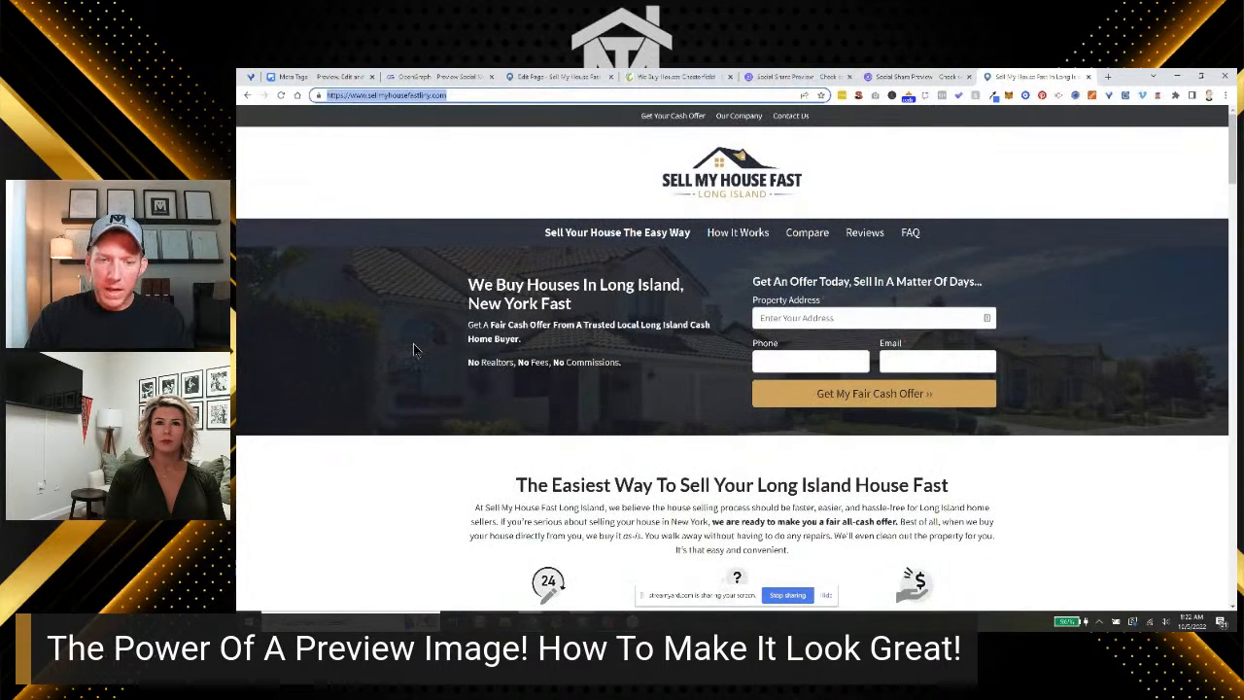
scroll(400, 335, "down", 1)
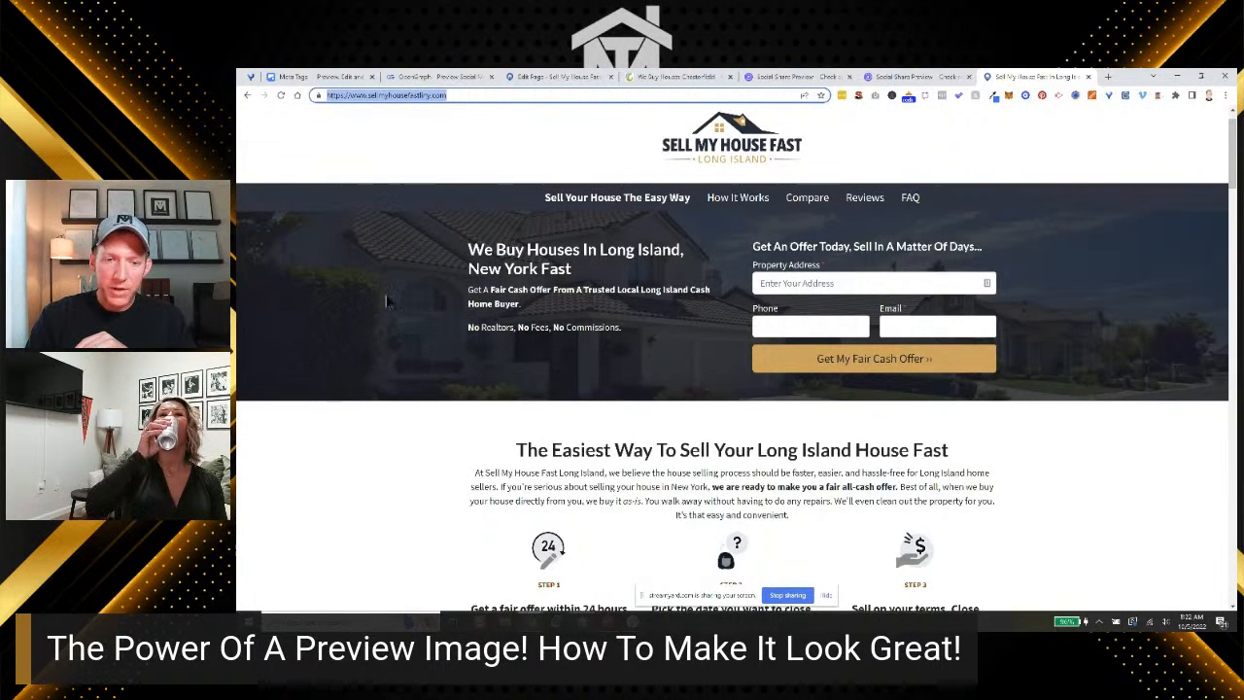
scroll(359, 296, "up", 1)
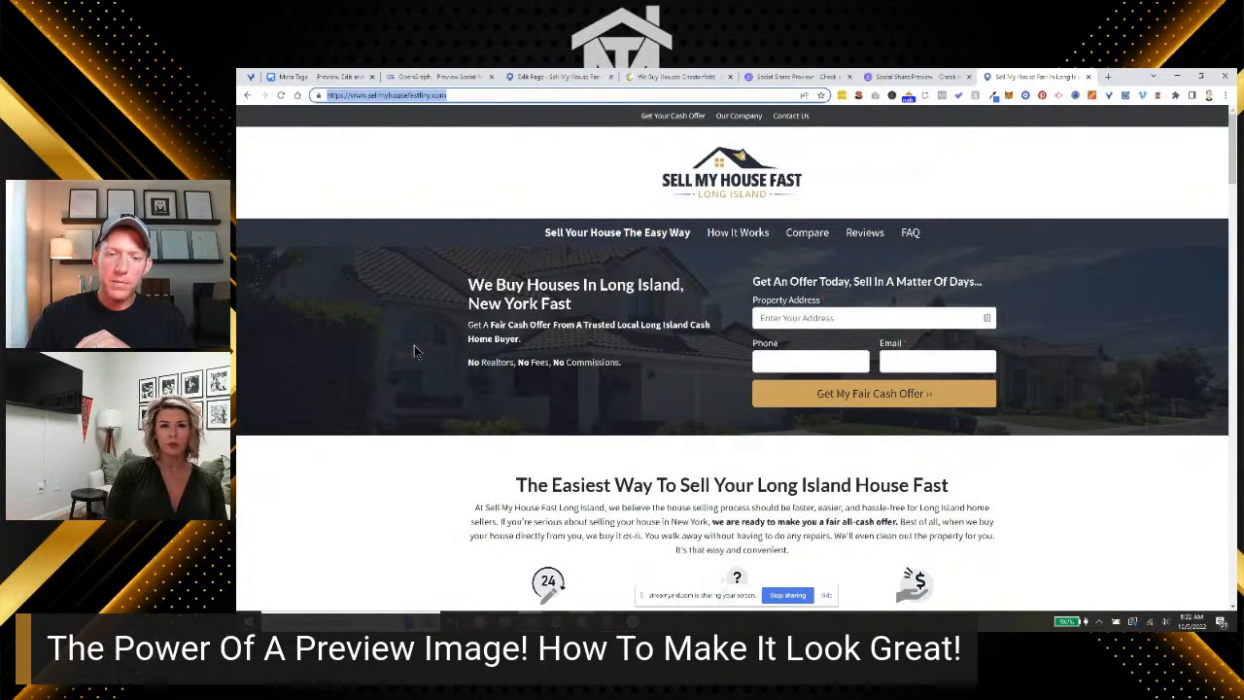
scroll(414, 350, "down", 1)
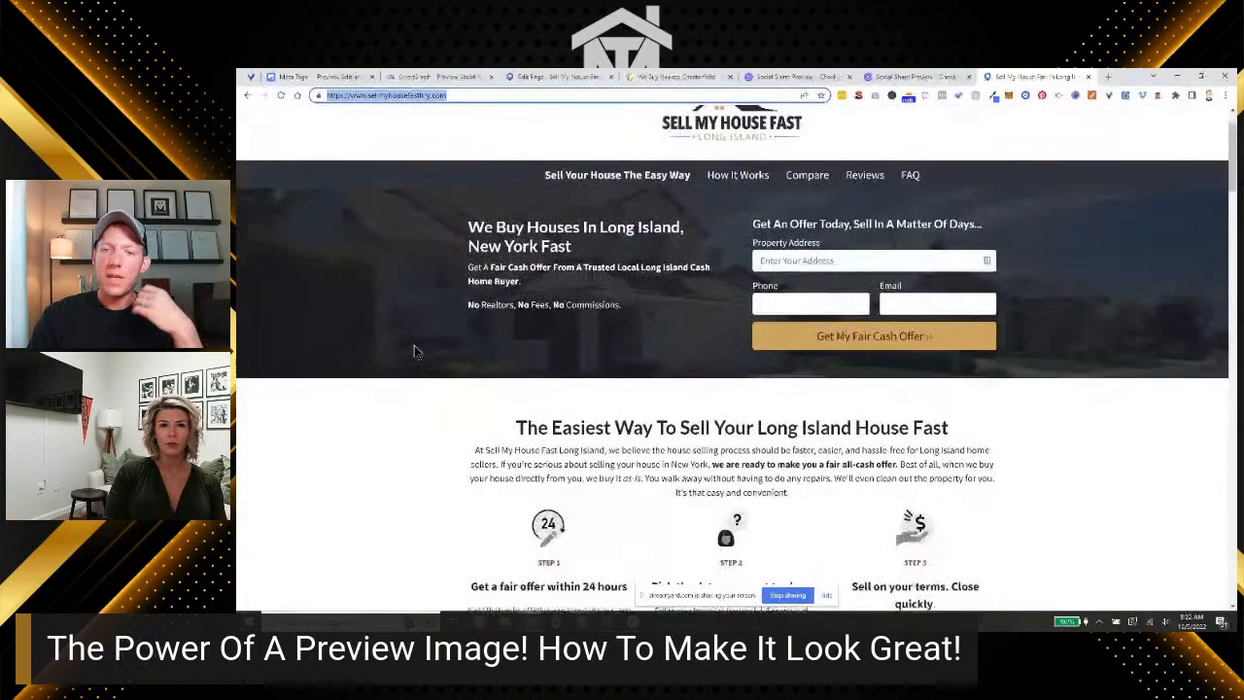
left_click(809, 79)
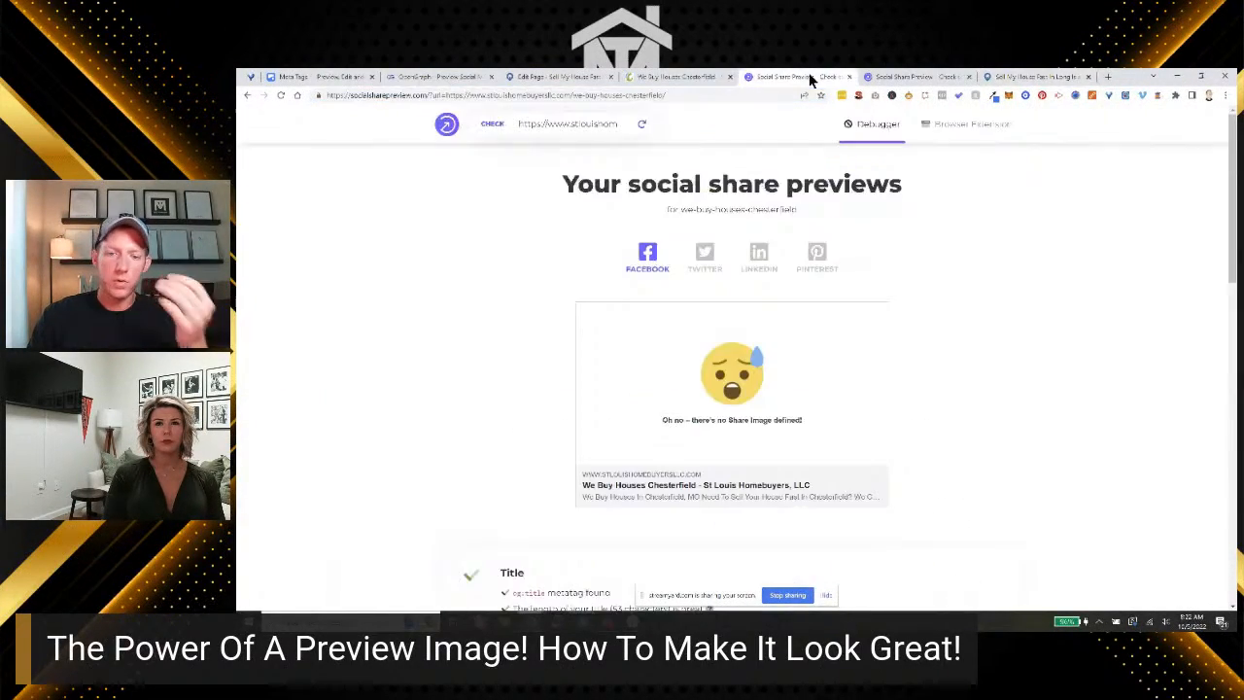
left_click(921, 78)
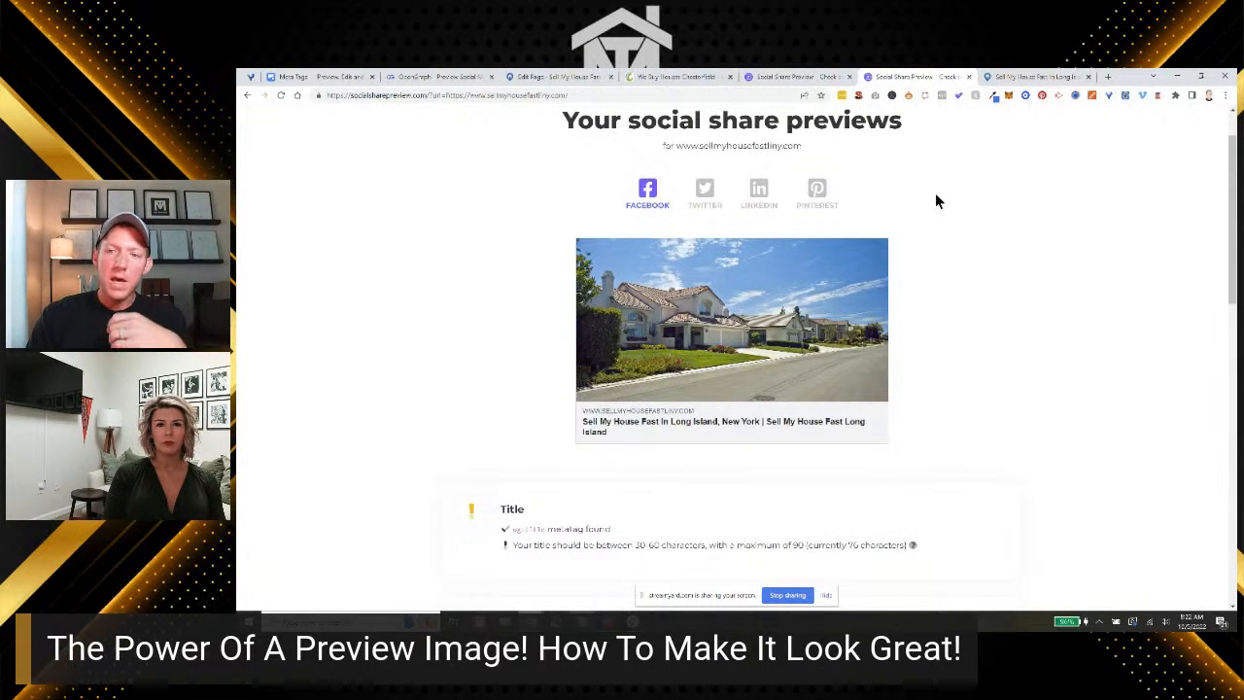
left_click(799, 77)
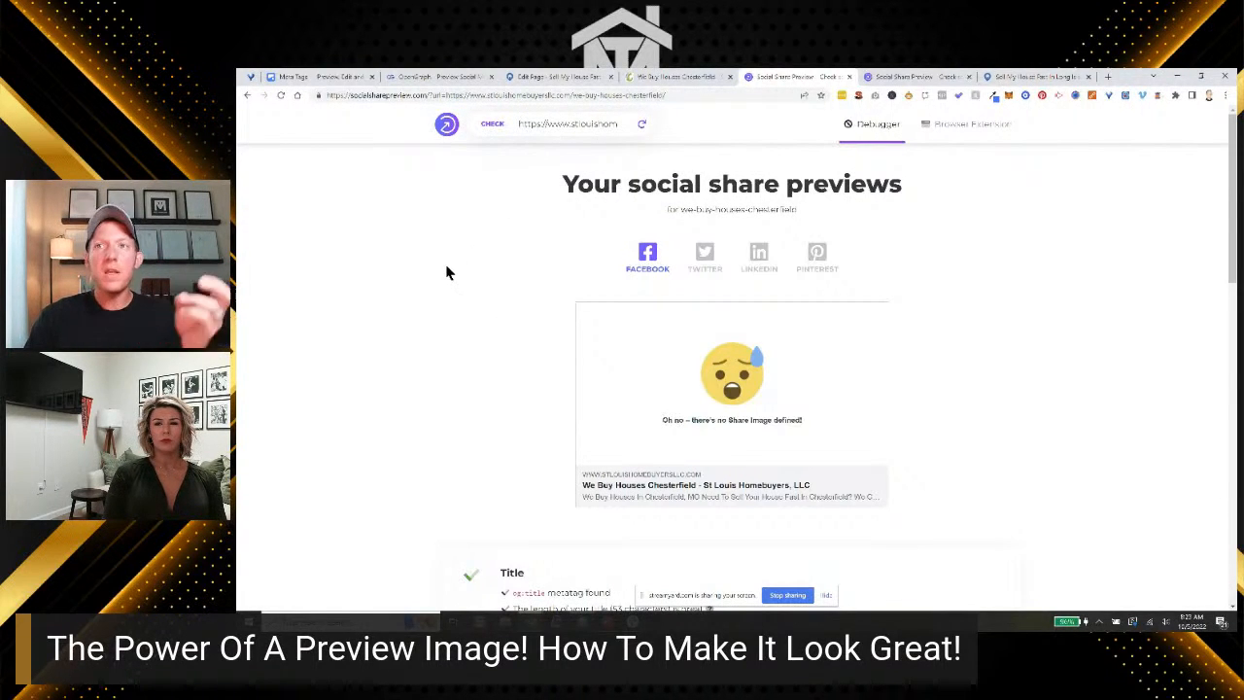
Open the social settings within the Homepage SEO Settings of the Home page in the site editor.
left_click(550, 77)
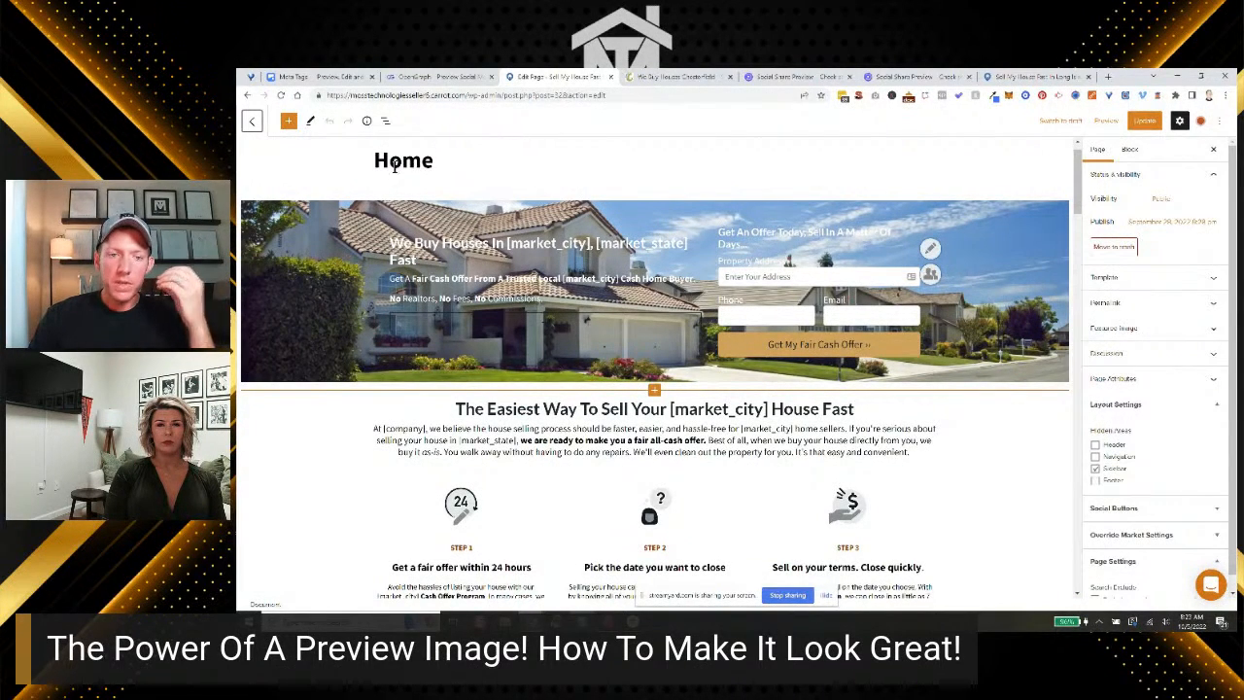
scroll(335, 457, "down", 7)
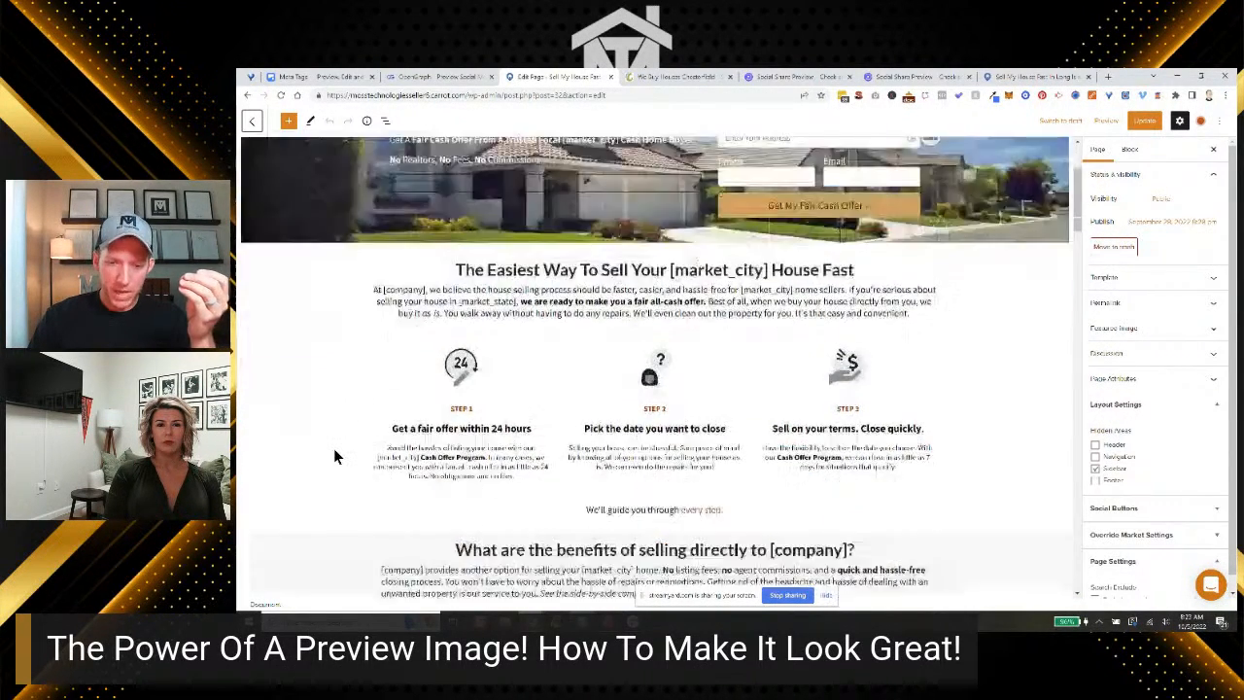
scroll(336, 456, "down", 10)
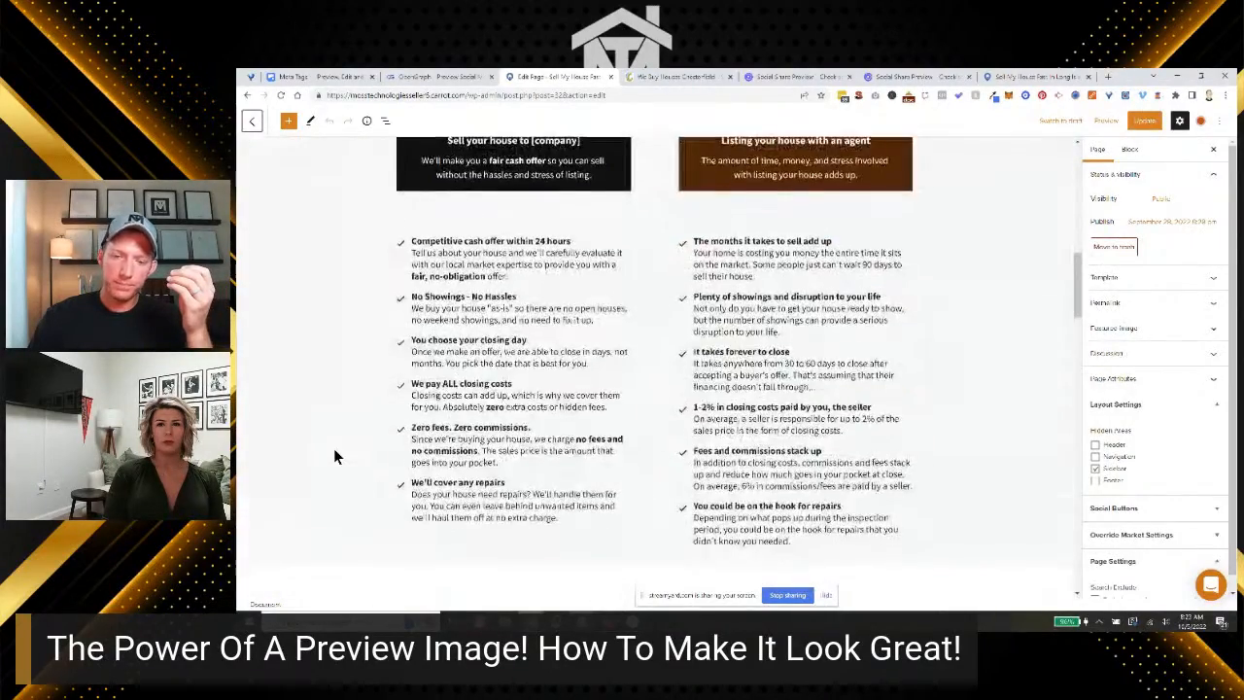
scroll(335, 457, "down", 10)
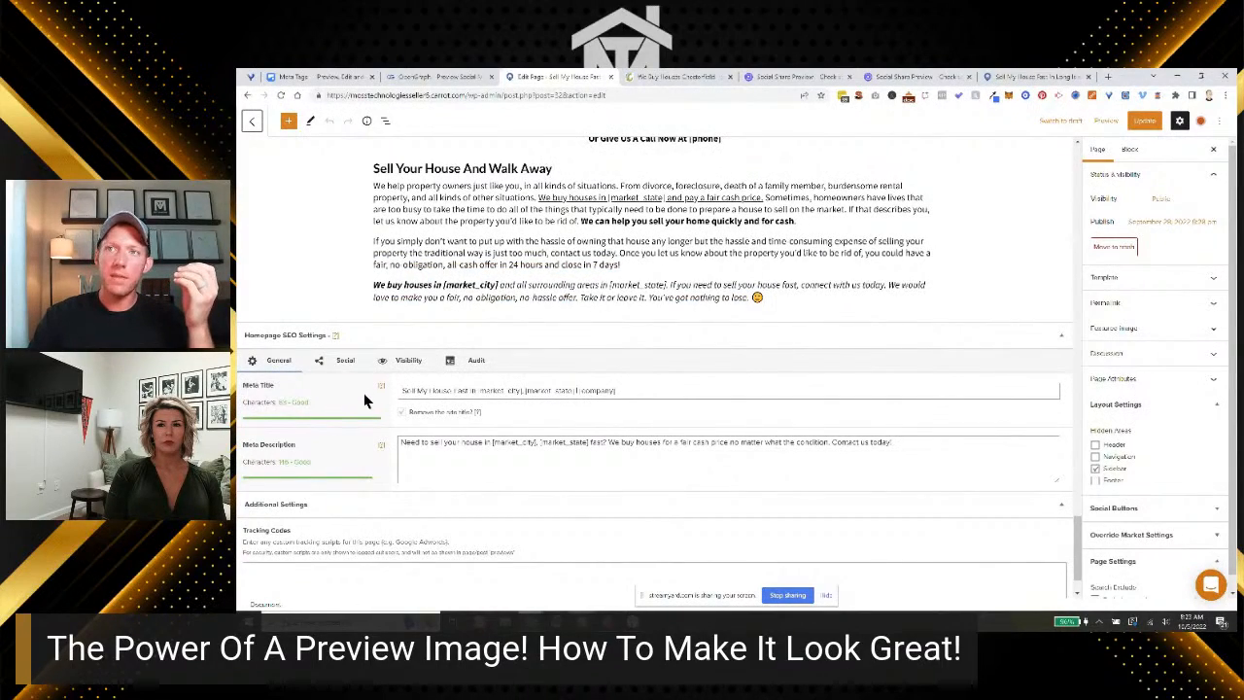
key("ctrl+plus")
key("ctrl+plus")
key("ctrl+plus")
key("ctrl+plus")
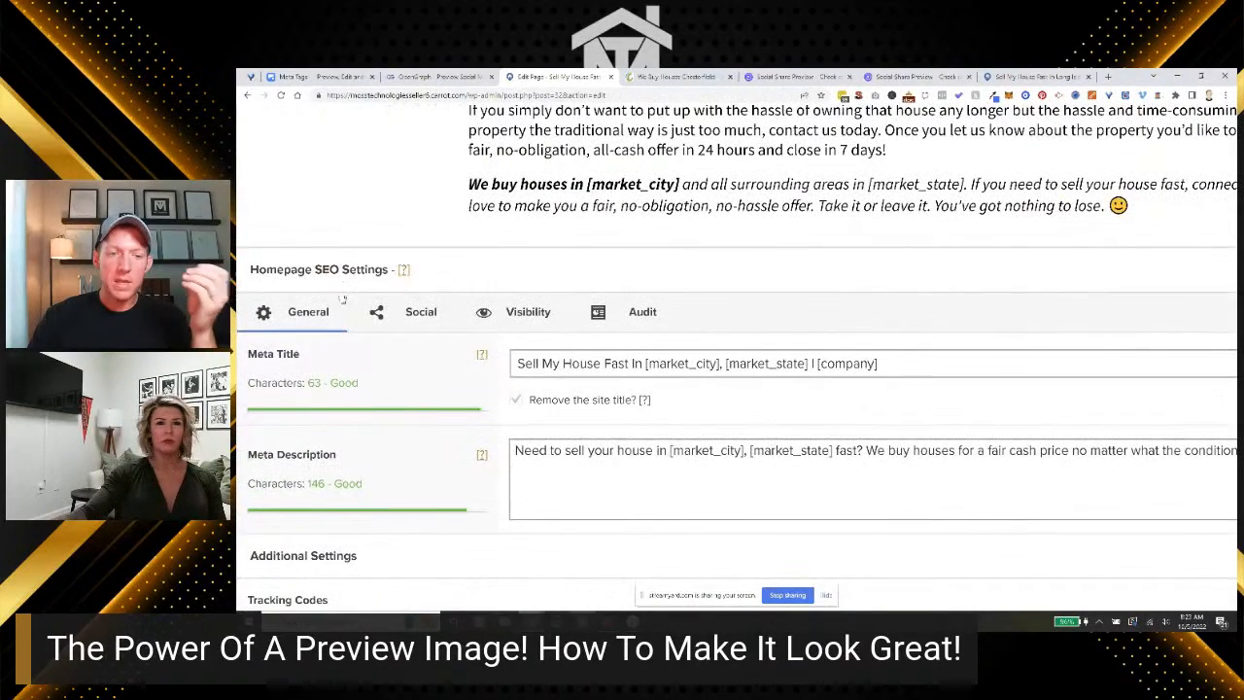
left_click(418, 313)
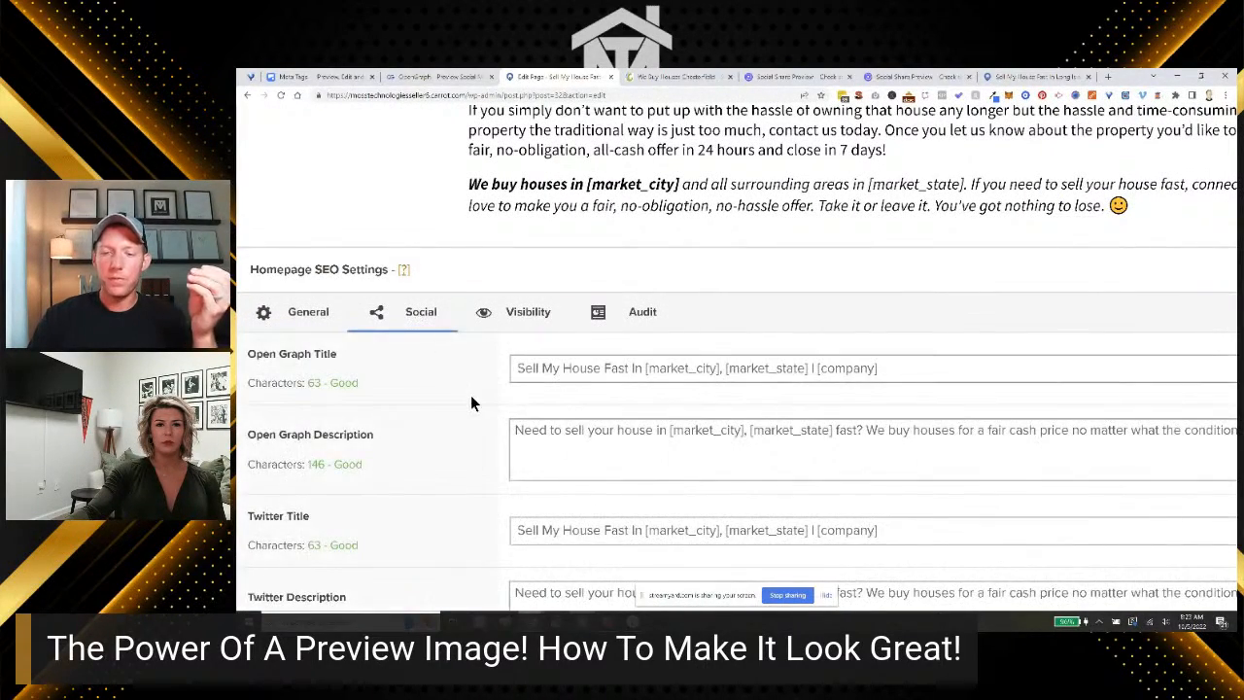
Review the Open Graph title and compare it with the meta title and description in the general SEO settings.
key("ctrl+minus")
key("ctrl+minus")
key("ctrl+minus")
scroll(465, 389, "down", 2)
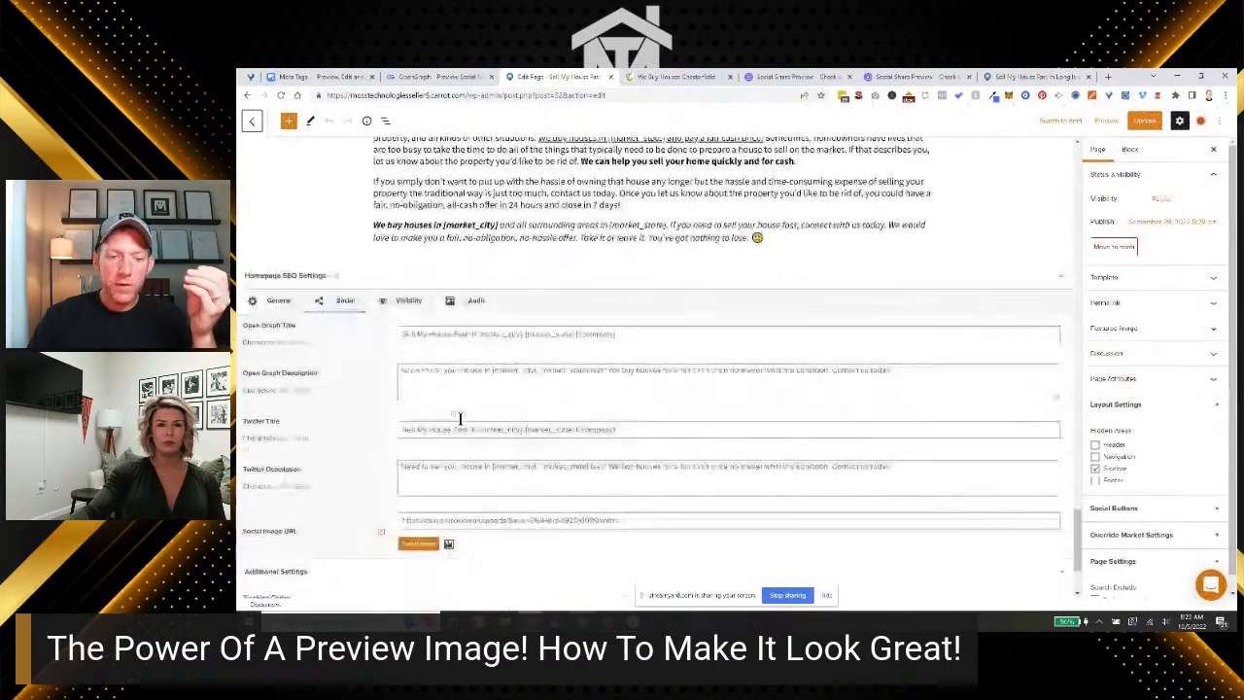
key("ctrl+plus")
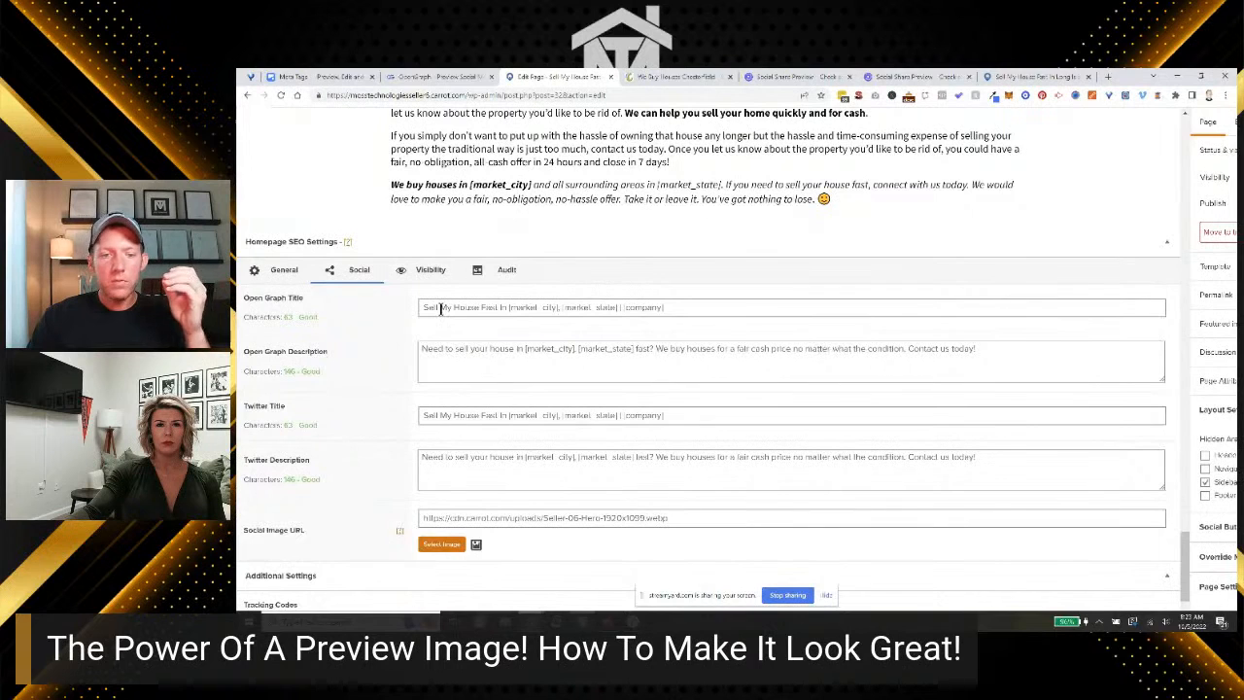
left_click(506, 306)
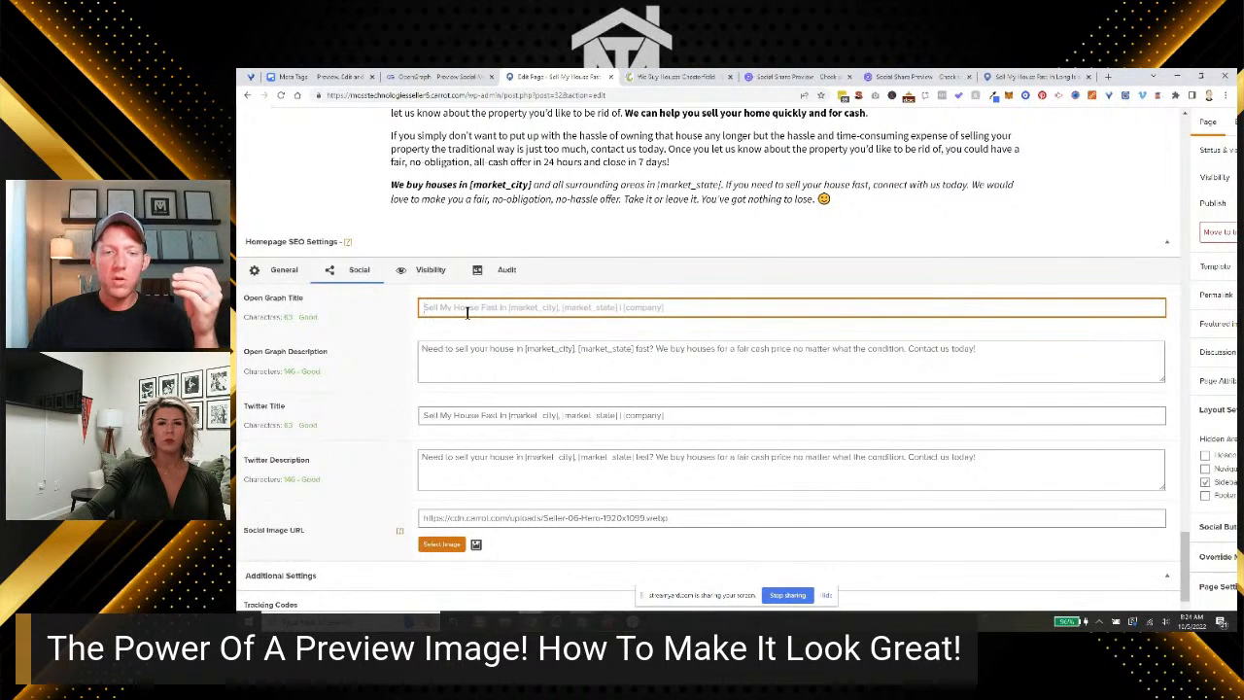
left_click(284, 271)
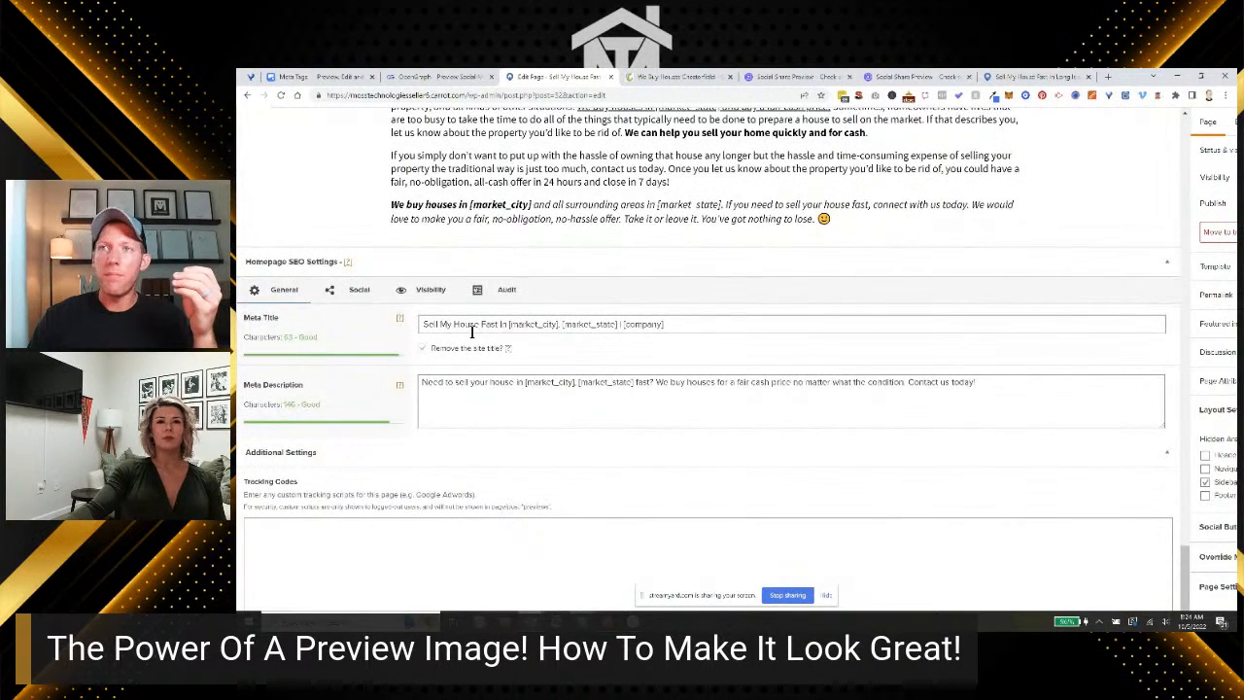
scroll(472, 333, "up", 2)
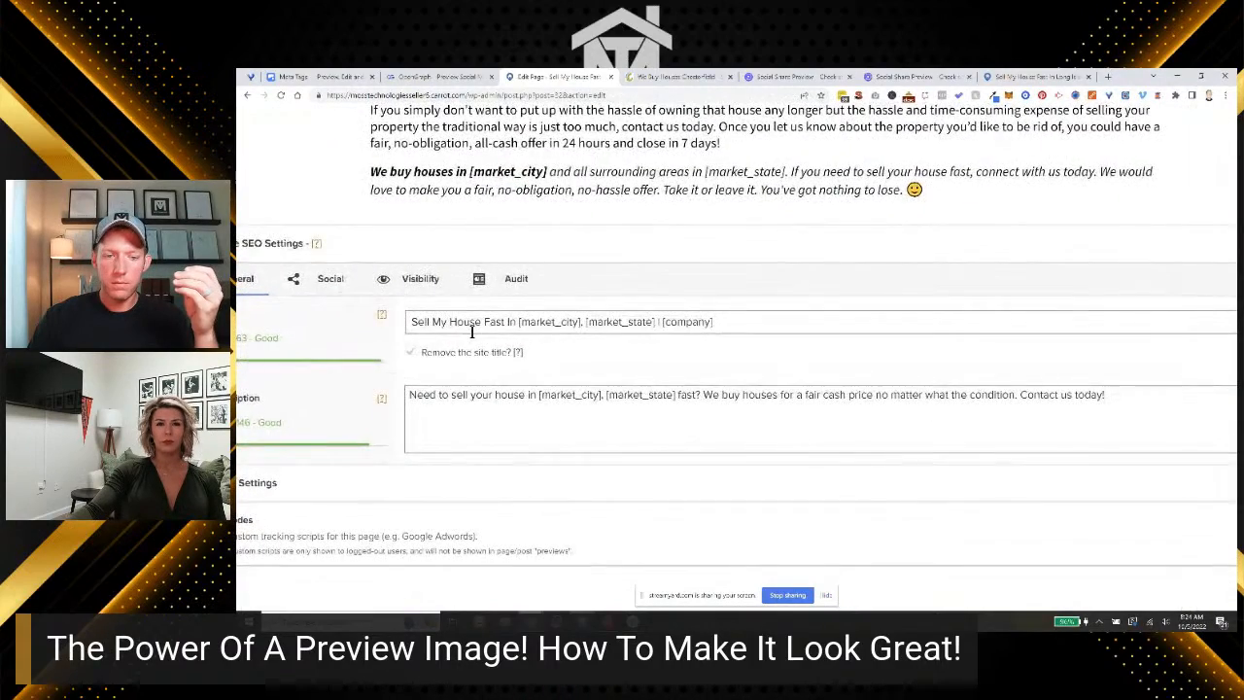
scroll(472, 332, "left", 1)
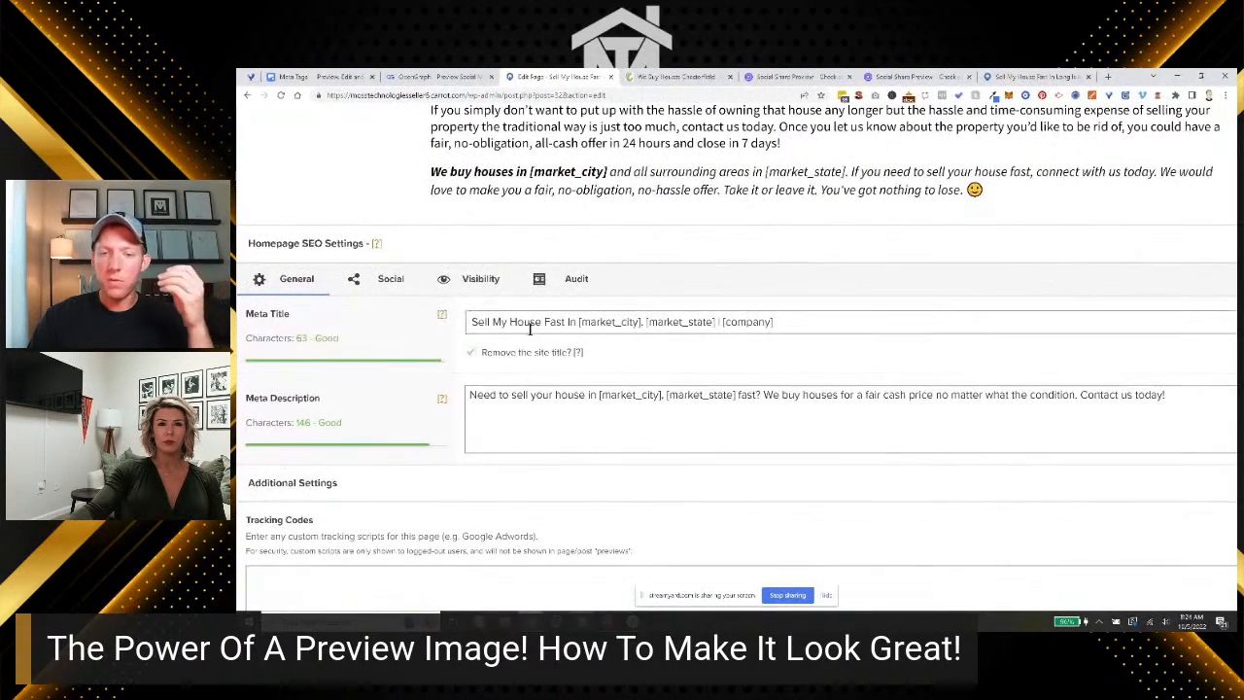
Reopen the social SEO settings and review the Open Graph fields, Twitter fields and social image URL.
left_click(388, 279)
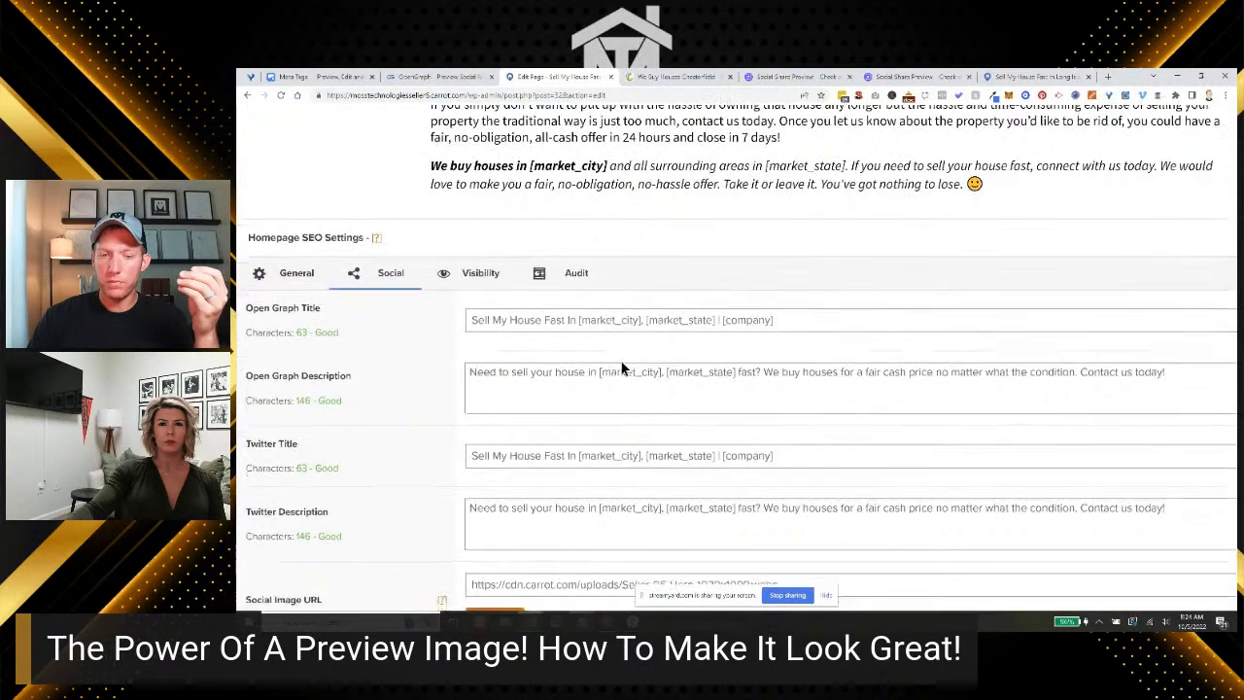
scroll(622, 367, "down", 1)
scroll(622, 367, "down", 1)
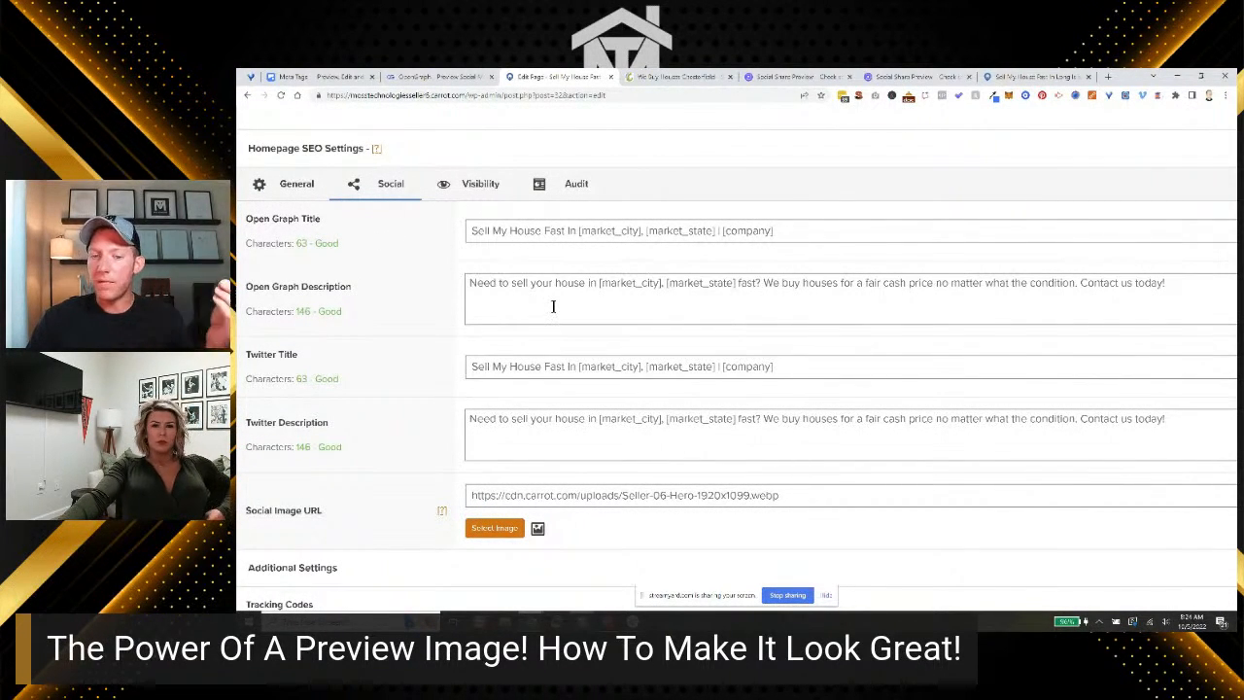
scroll(552, 306, "down", 1)
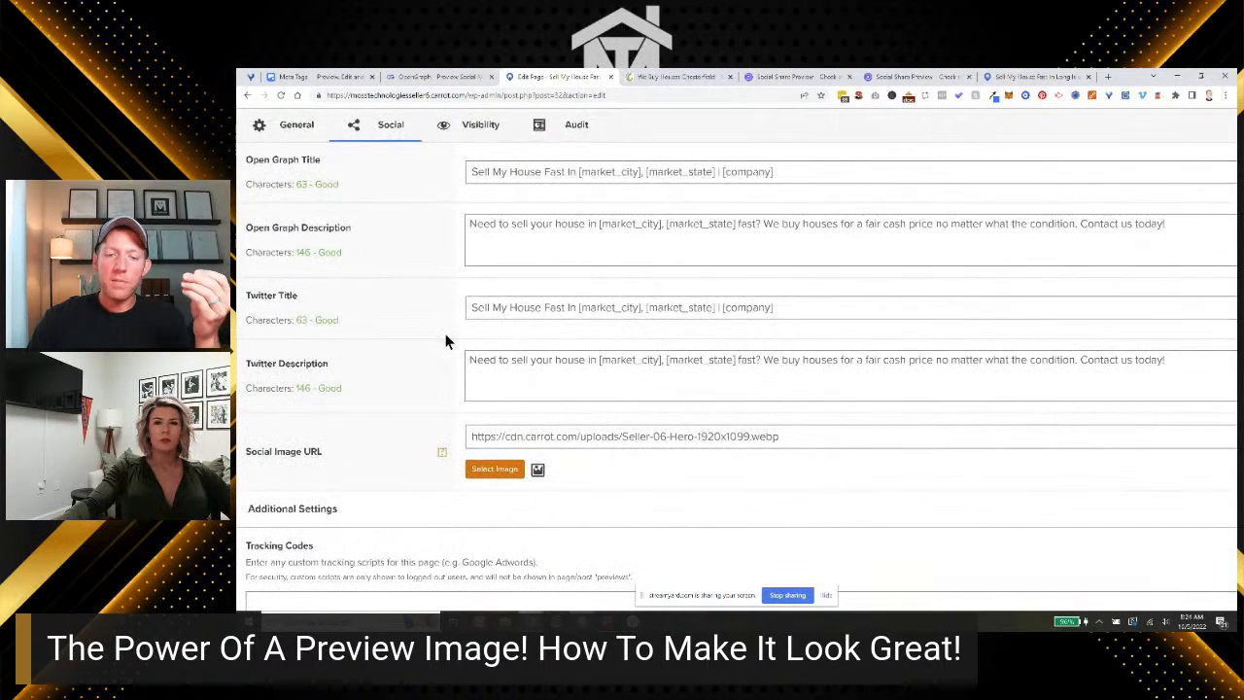
scroll(445, 340, "down", 1)
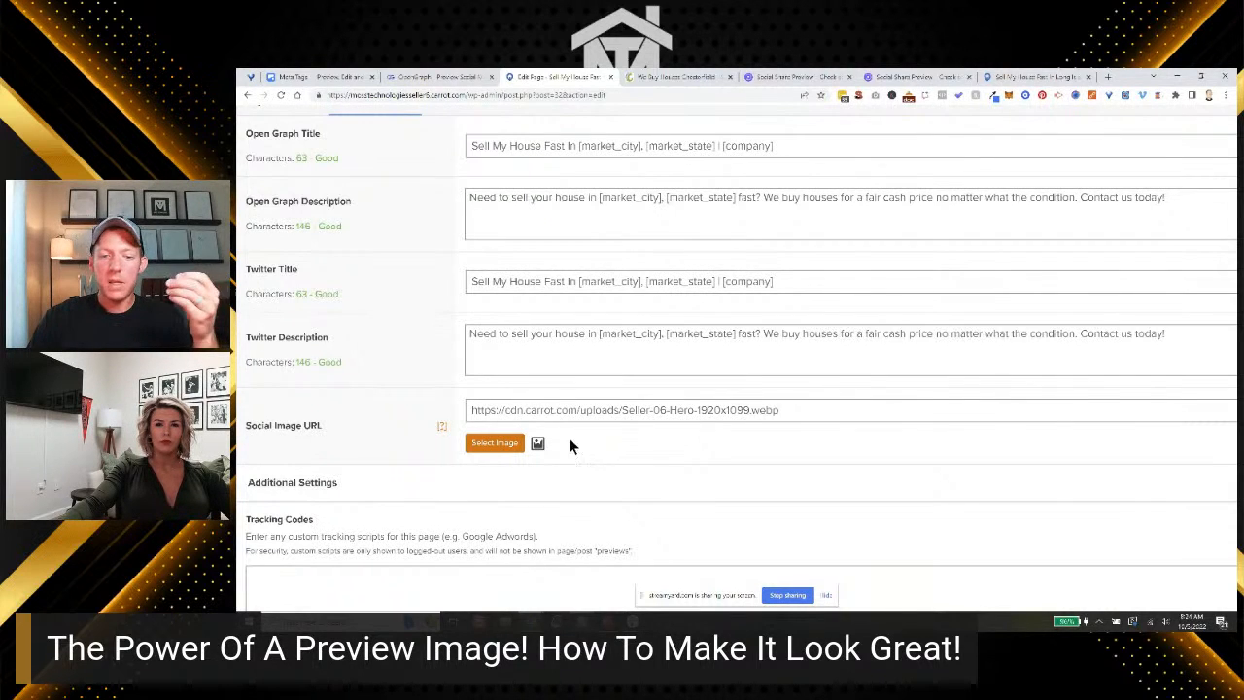
left_click(624, 410)
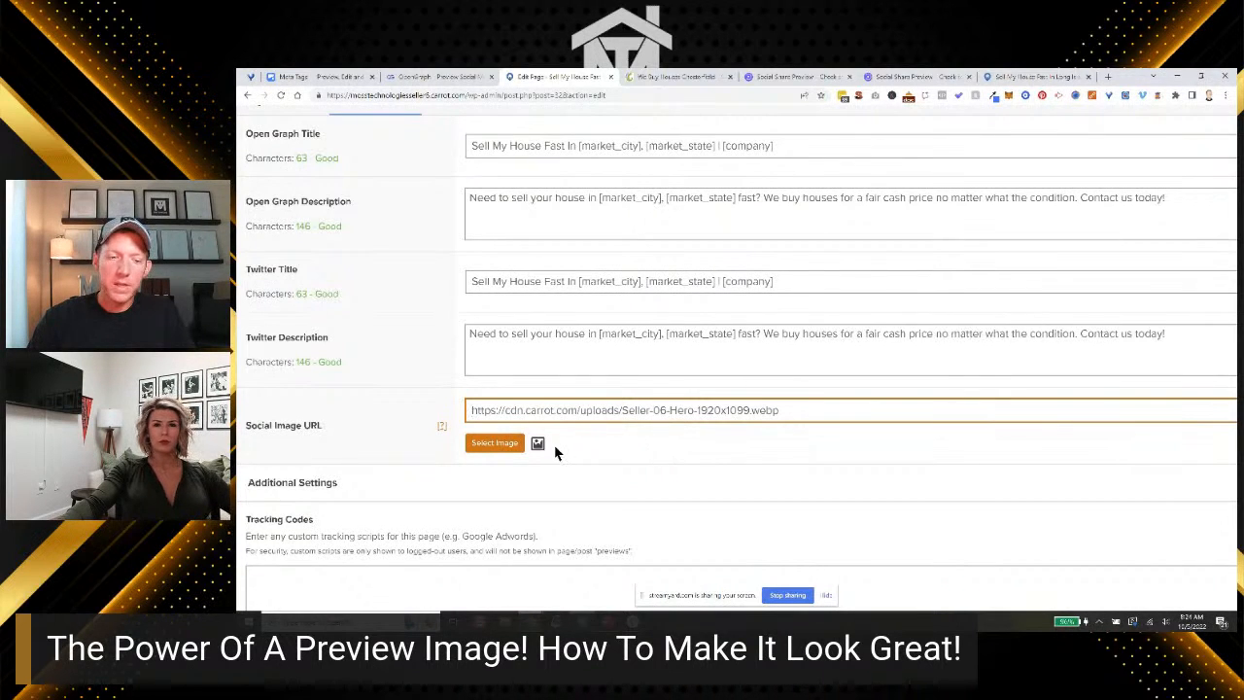
Set the social image to the Sell-My-House-Fast-Long-Island-logo.png logo from the media library, without cropping it.
mouse_move(540, 447)
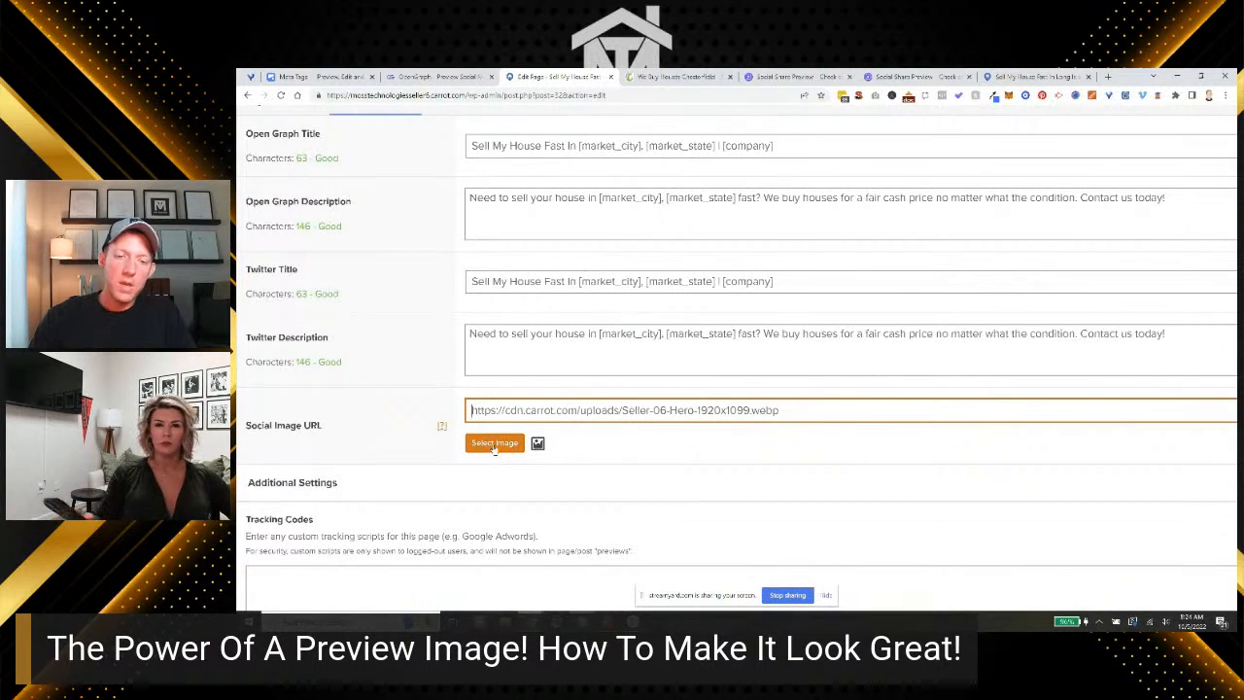
left_click(493, 444)
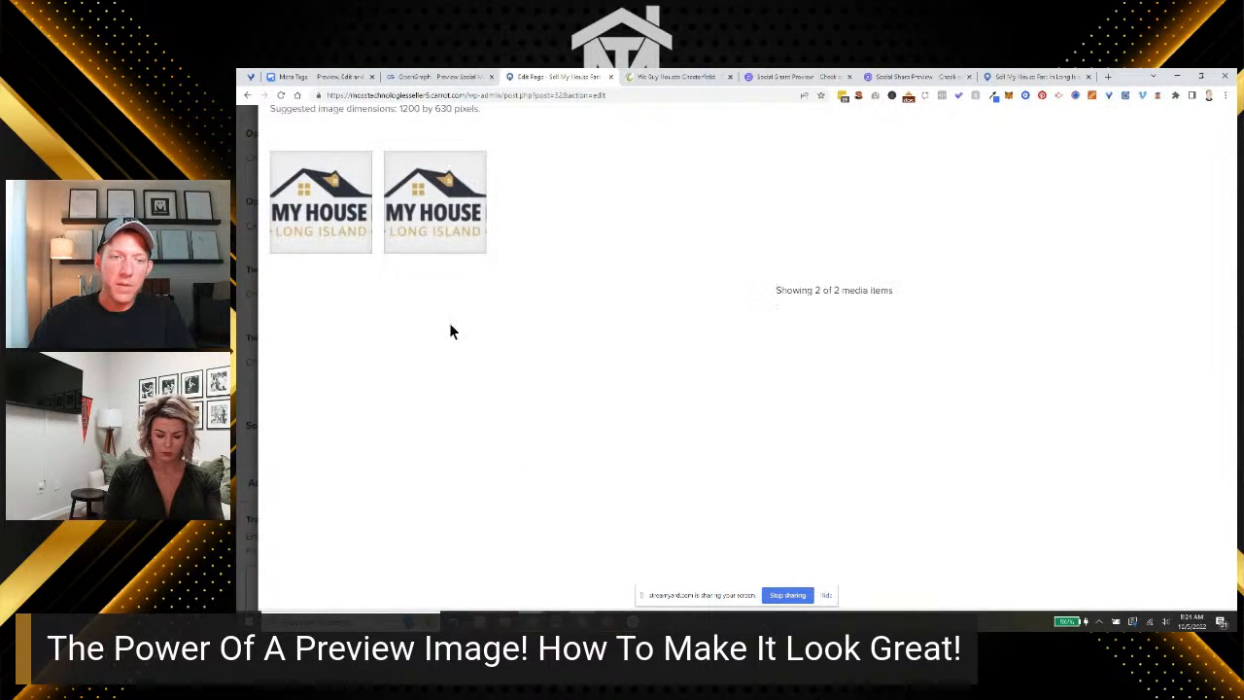
left_click(326, 215)
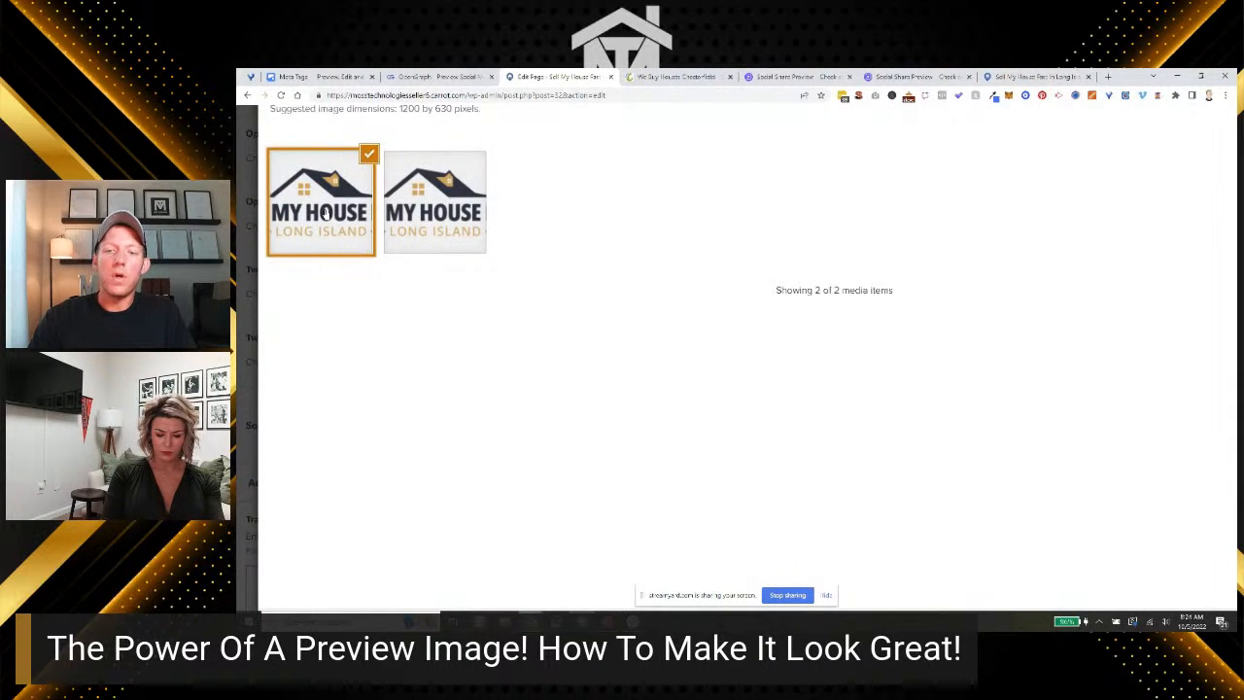
scroll(561, 314, "down", 4)
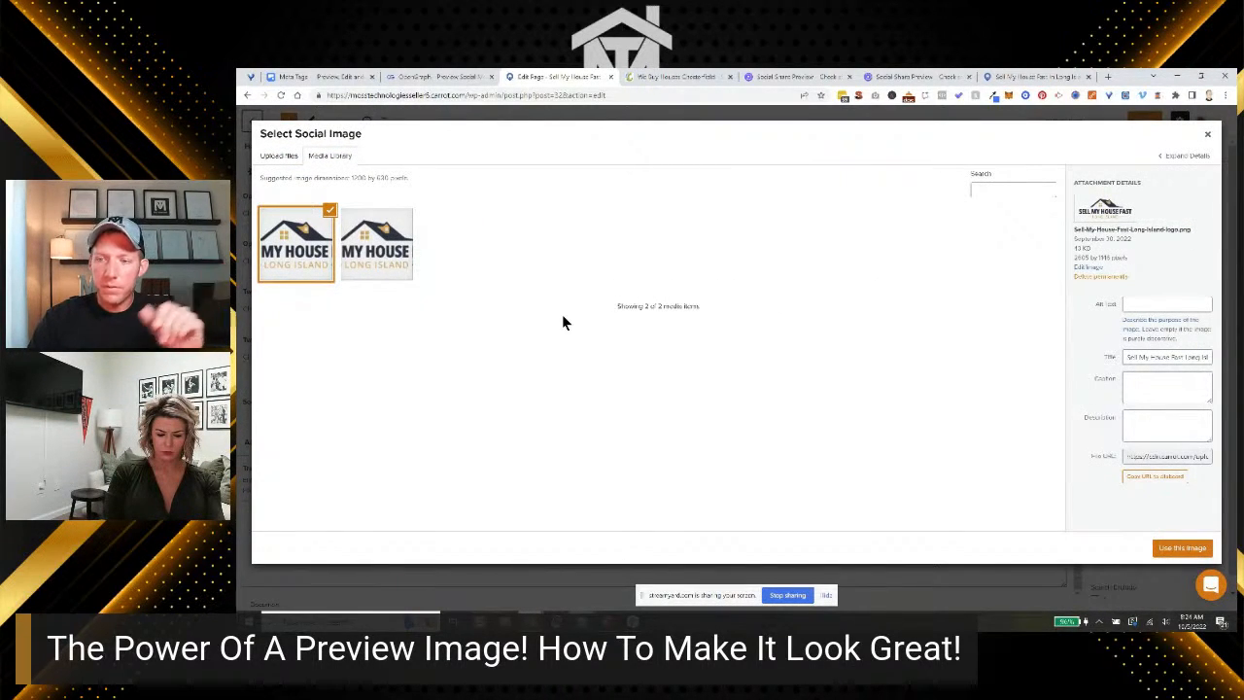
left_click(1181, 547)
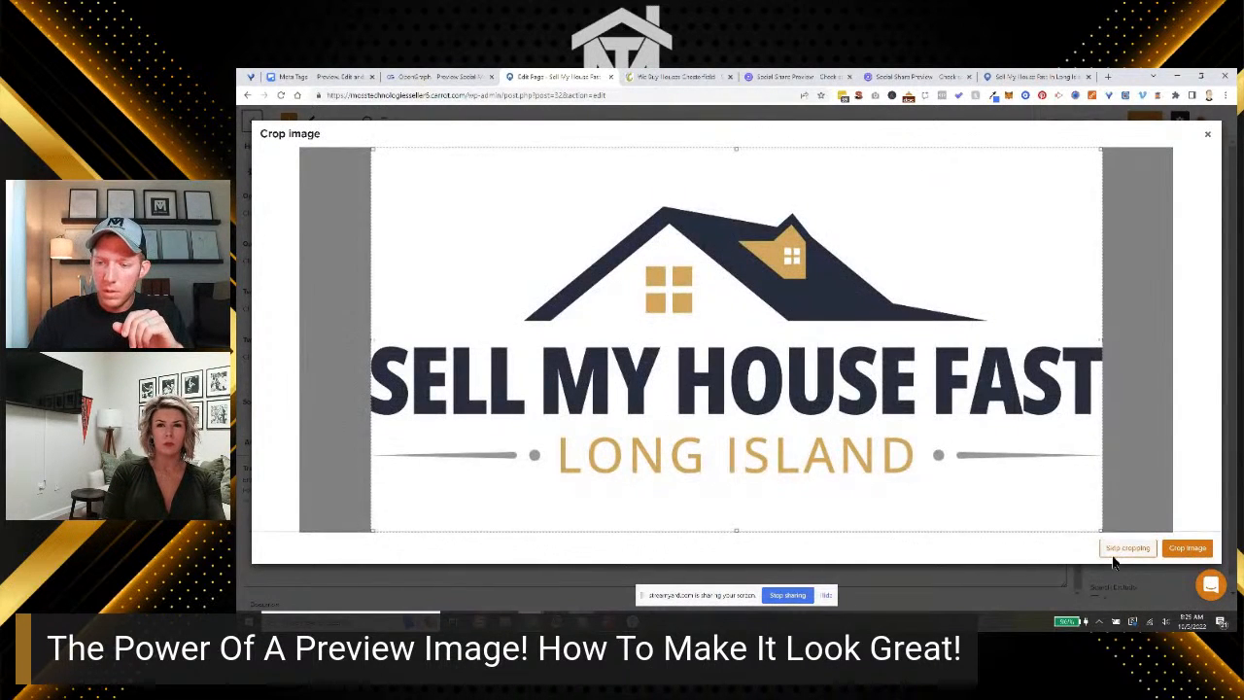
left_click(1127, 548)
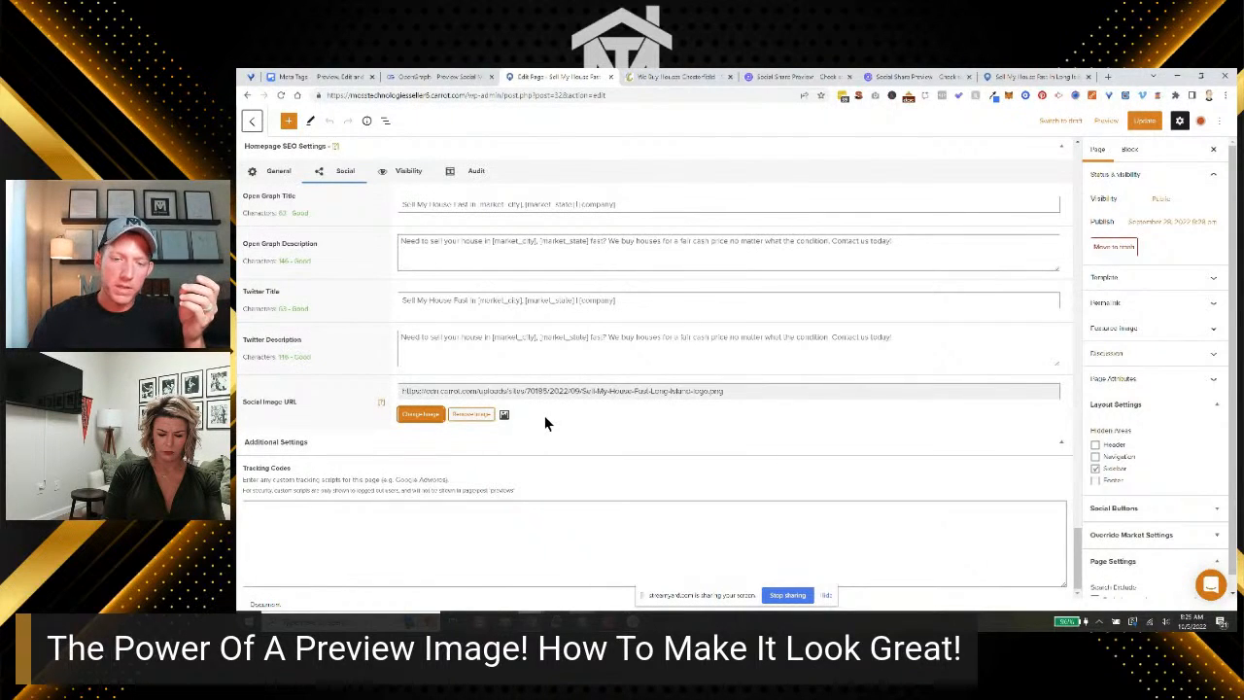
Update the Home page to save the new social image setting.
scroll(544, 416, "up", 2)
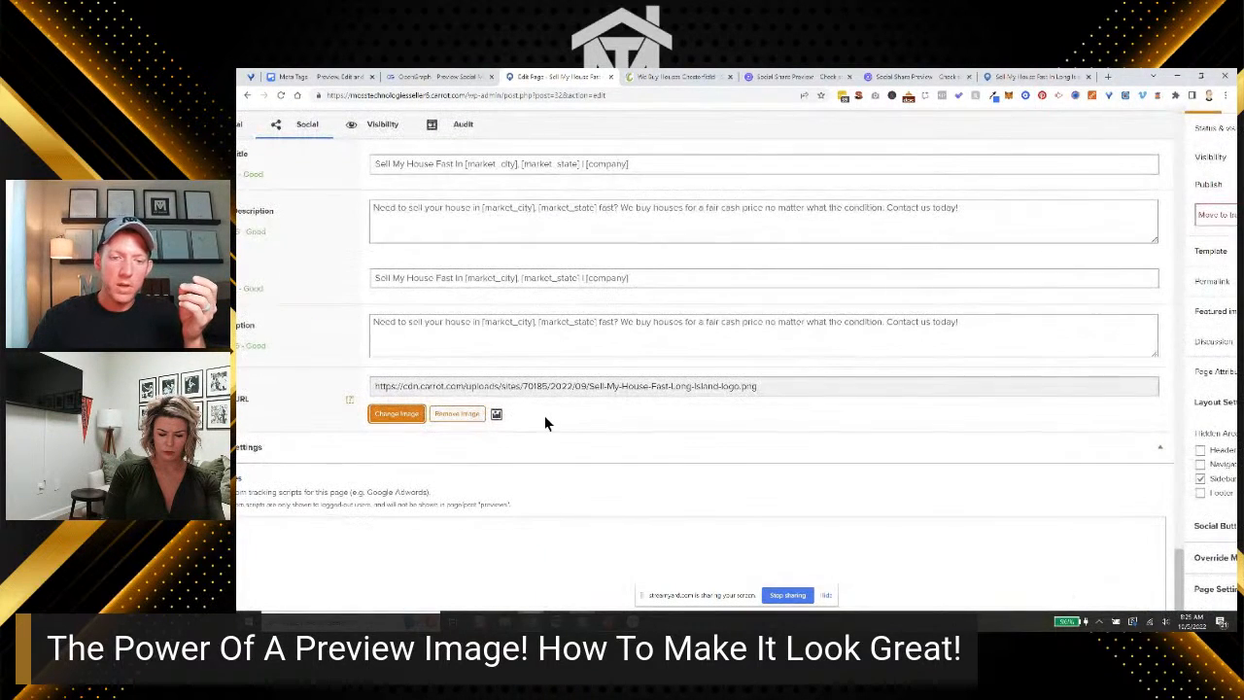
scroll(544, 423, "down", 2)
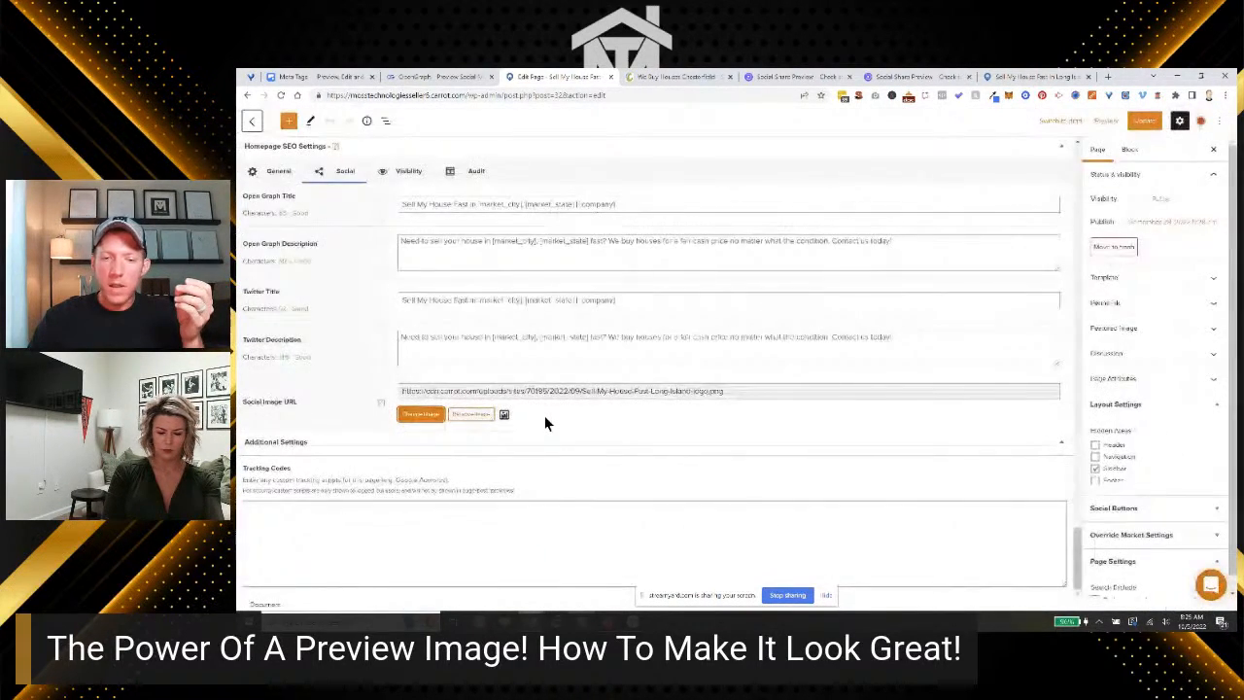
left_click(1142, 122)
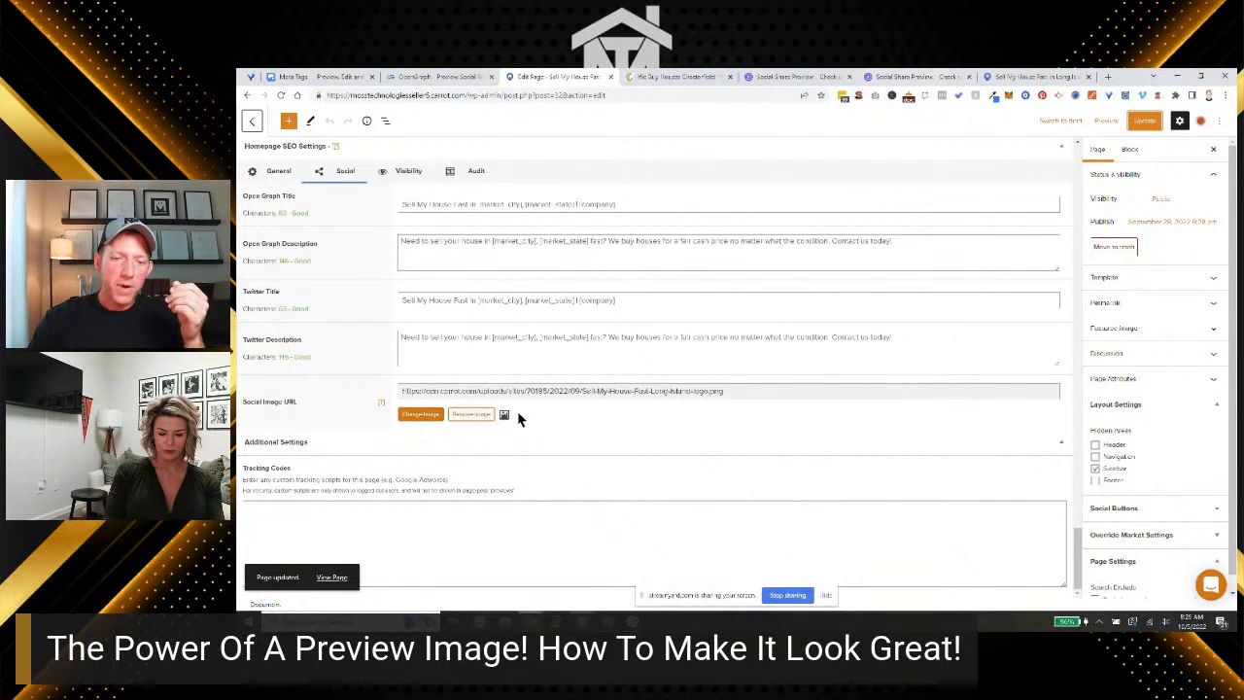
mouse_move(505, 416)
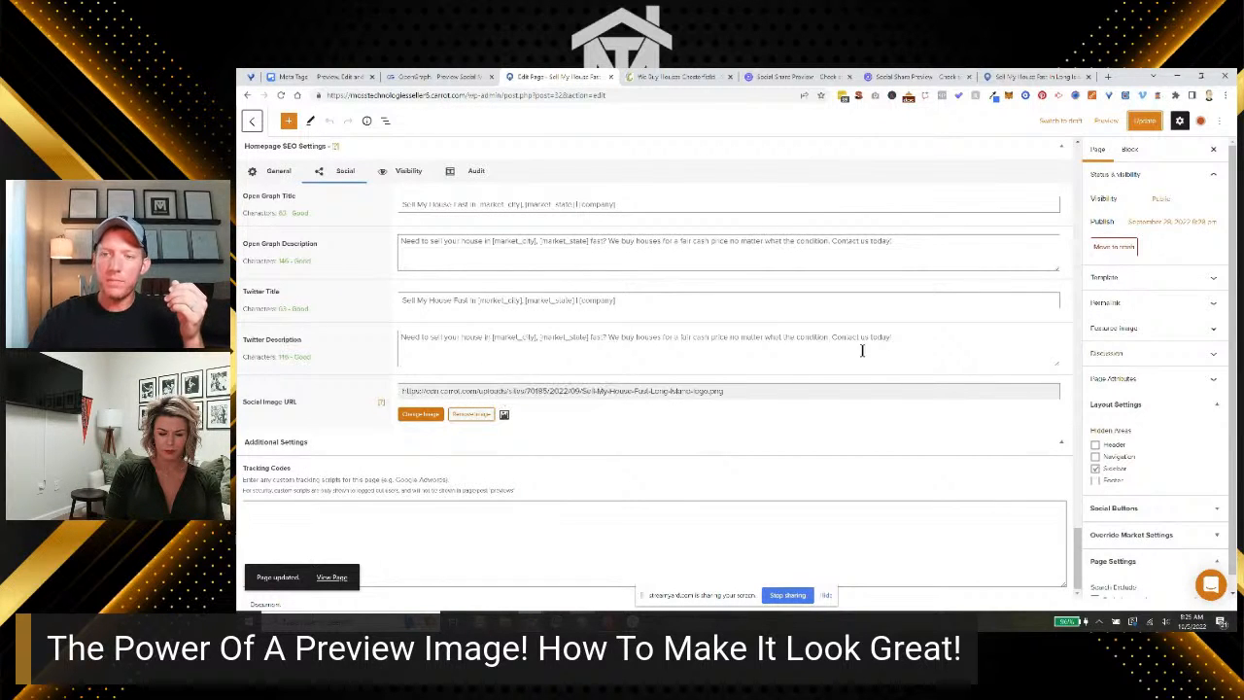
Switch to Social Share Preview and recheck the Long Island homepage's Facebook preview with refreshed data.
left_click(918, 78)
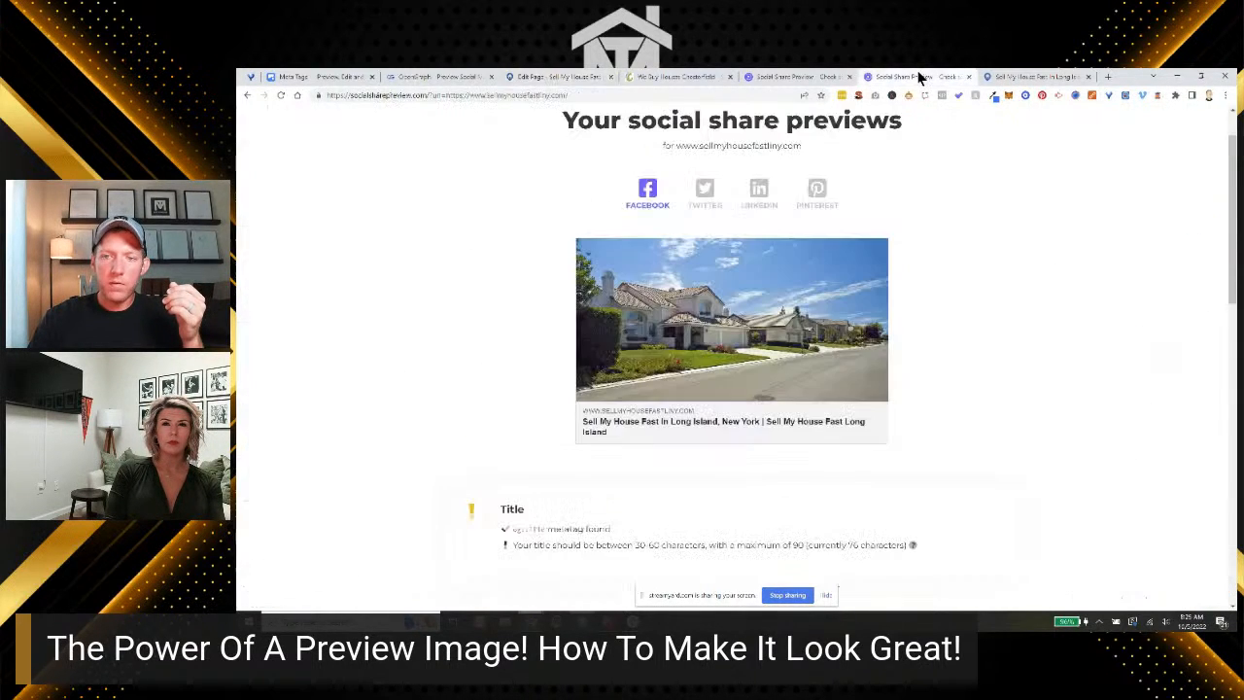
scroll(919, 265, "up", 1)
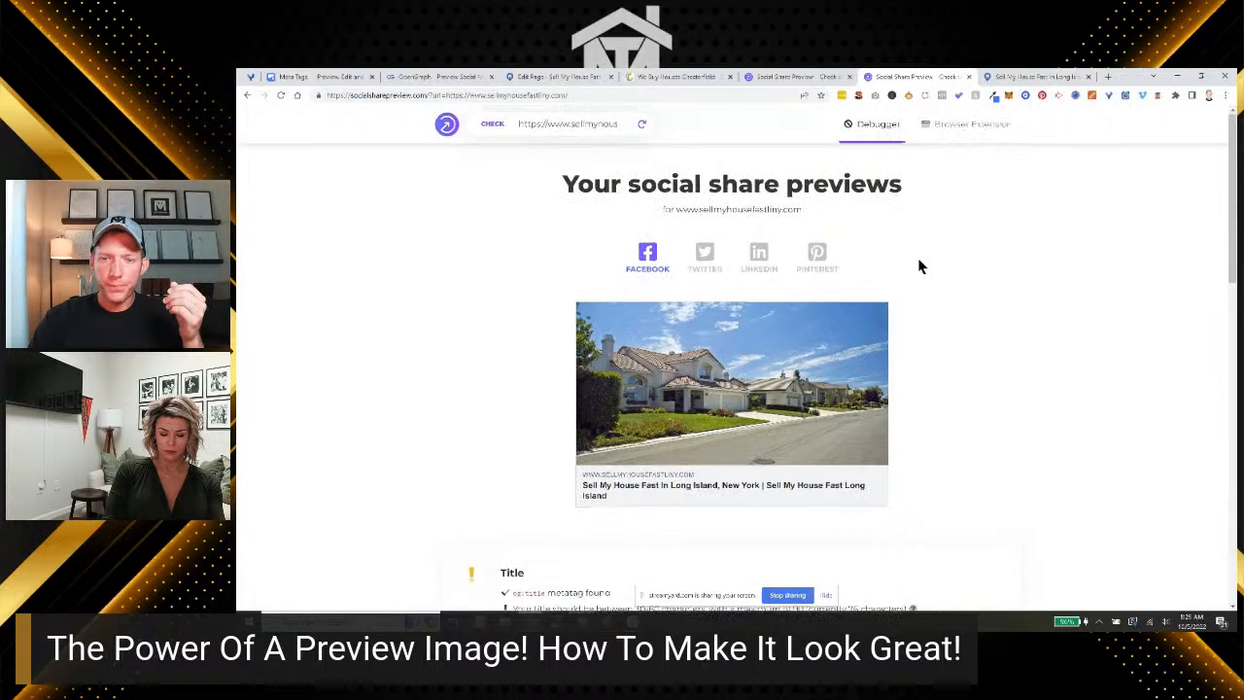
left_click(642, 124)
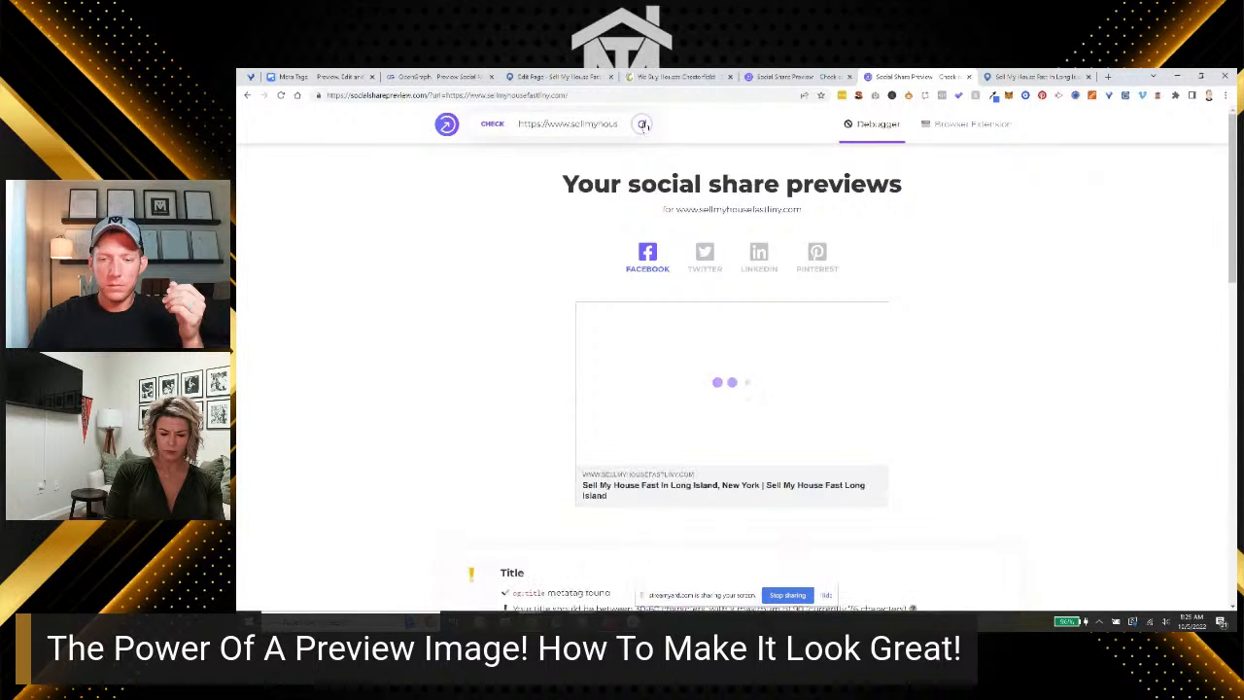
left_click(642, 125)
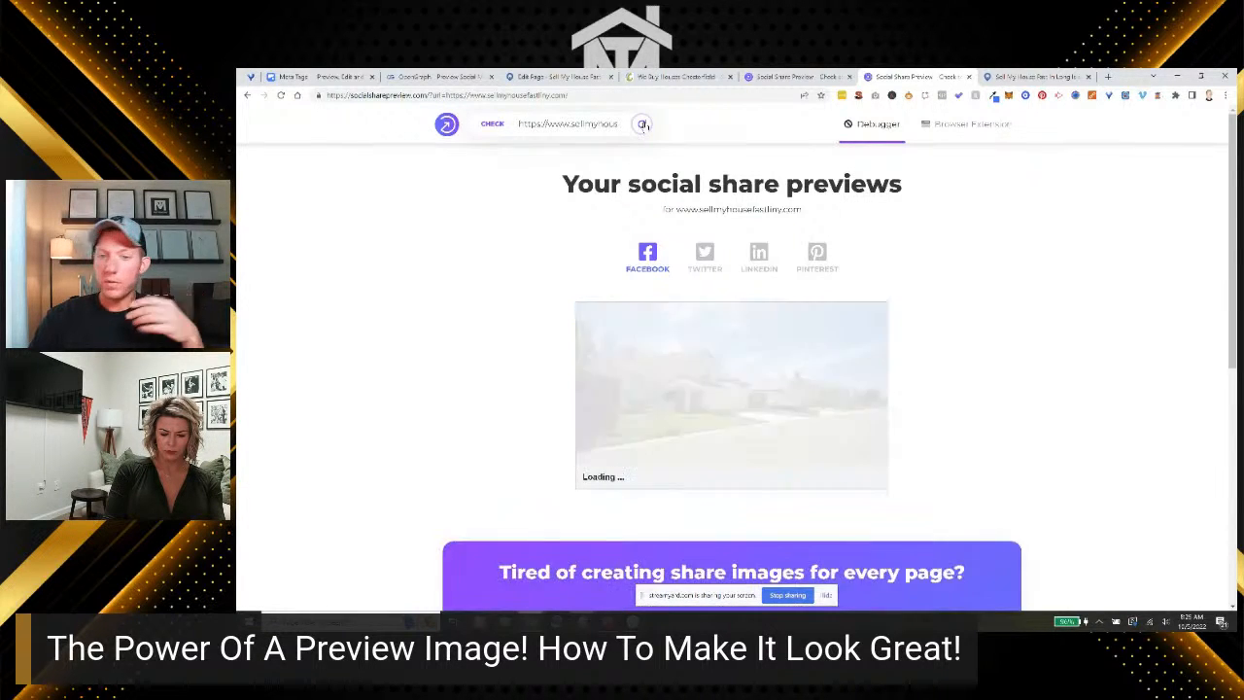
left_click(642, 125)
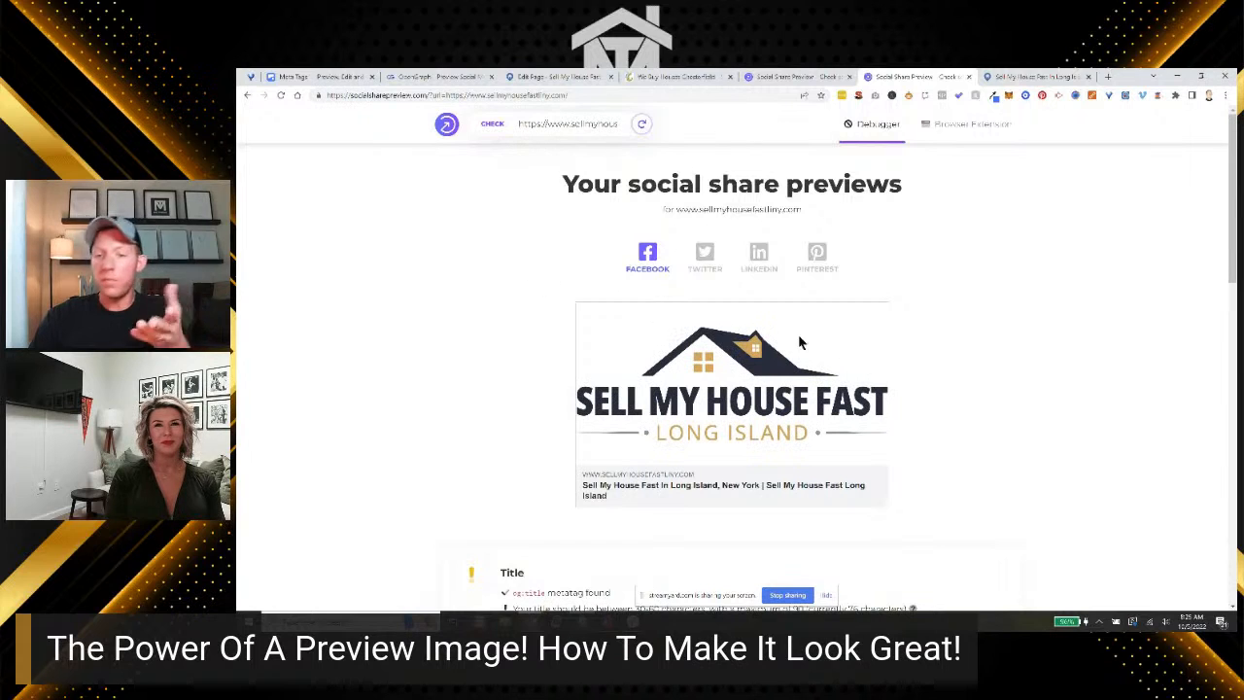
scroll(992, 341, "down", 1)
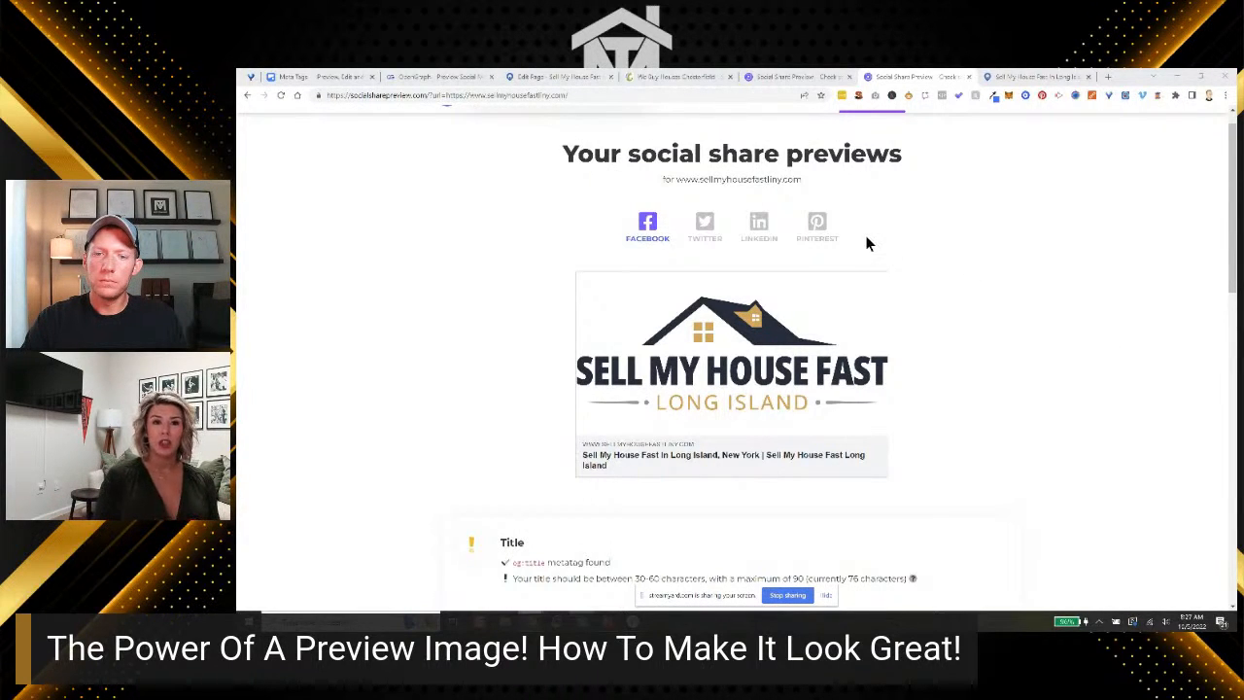
scroll(937, 223, "up", 1)
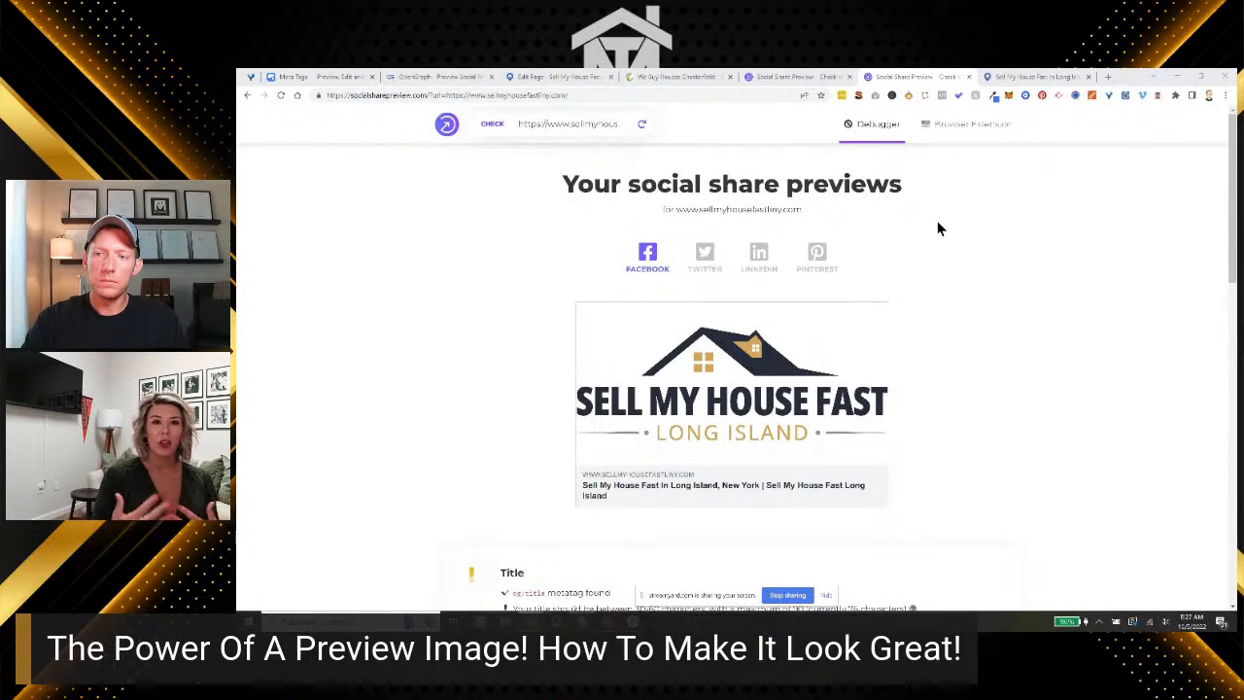
left_click(591, 130)
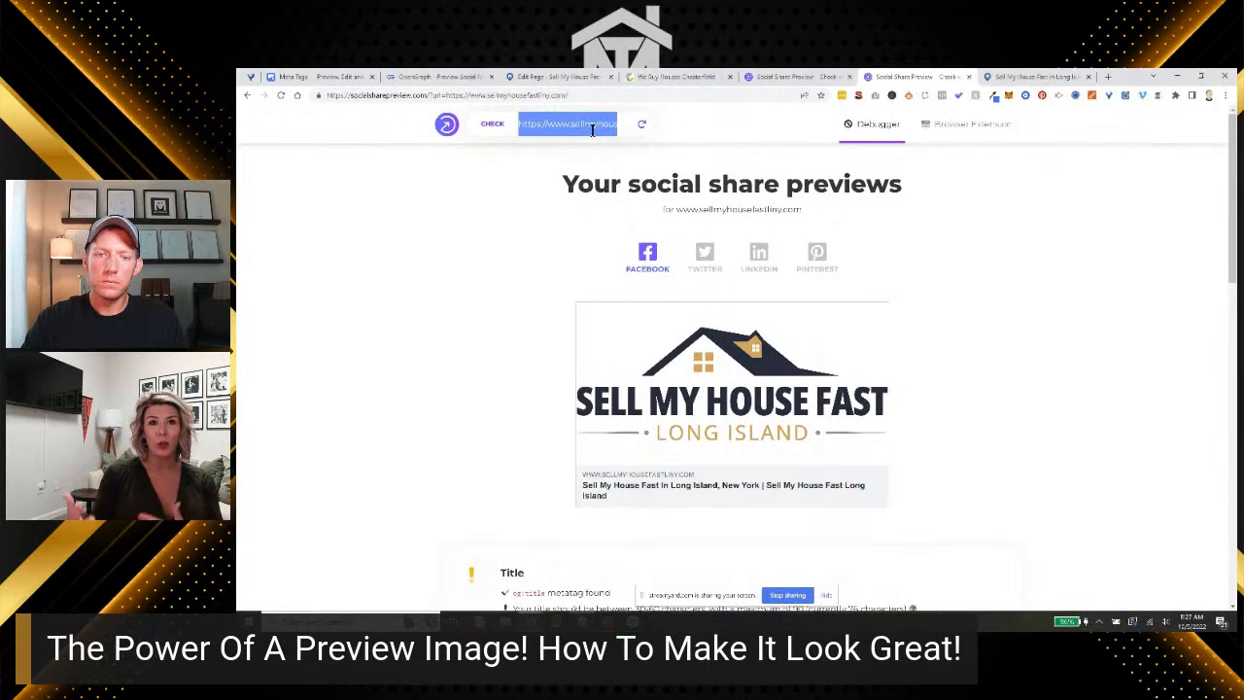
left_click(790, 78)
left_click(588, 122)
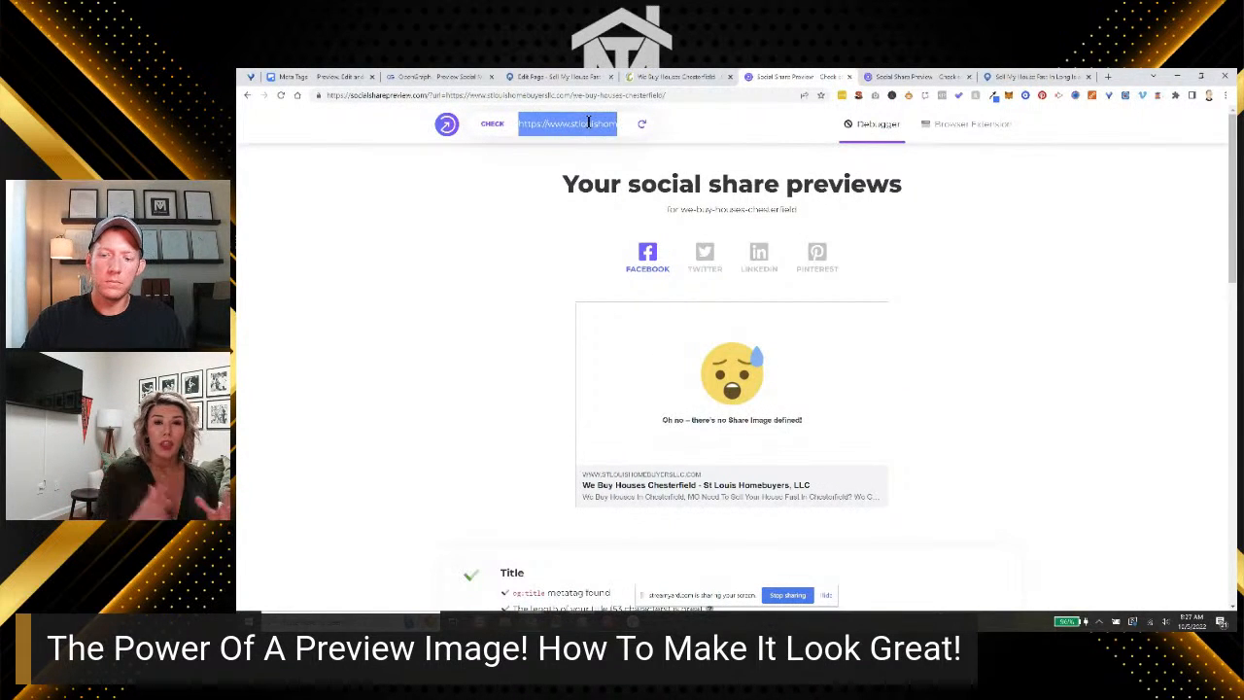
key("BackSpace")
key("ctrl+v")
key("Return")
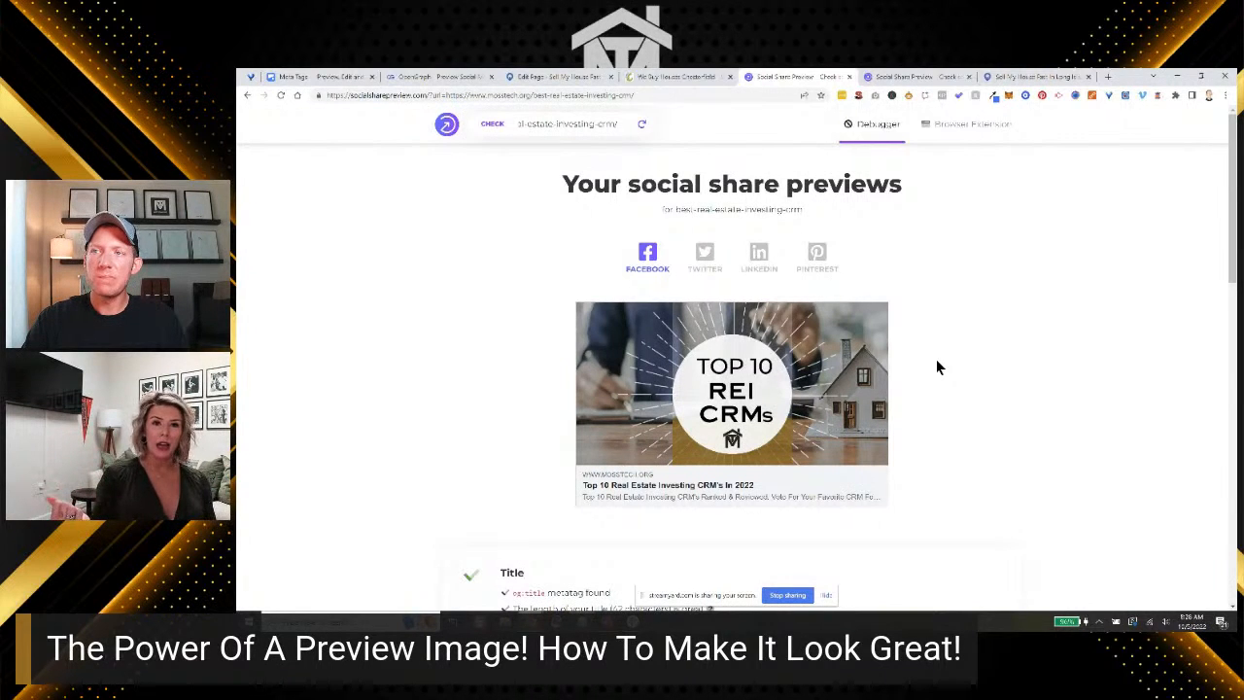
key("ctrl+plus")
key("ctrl+plus")
key("ctrl+plus")
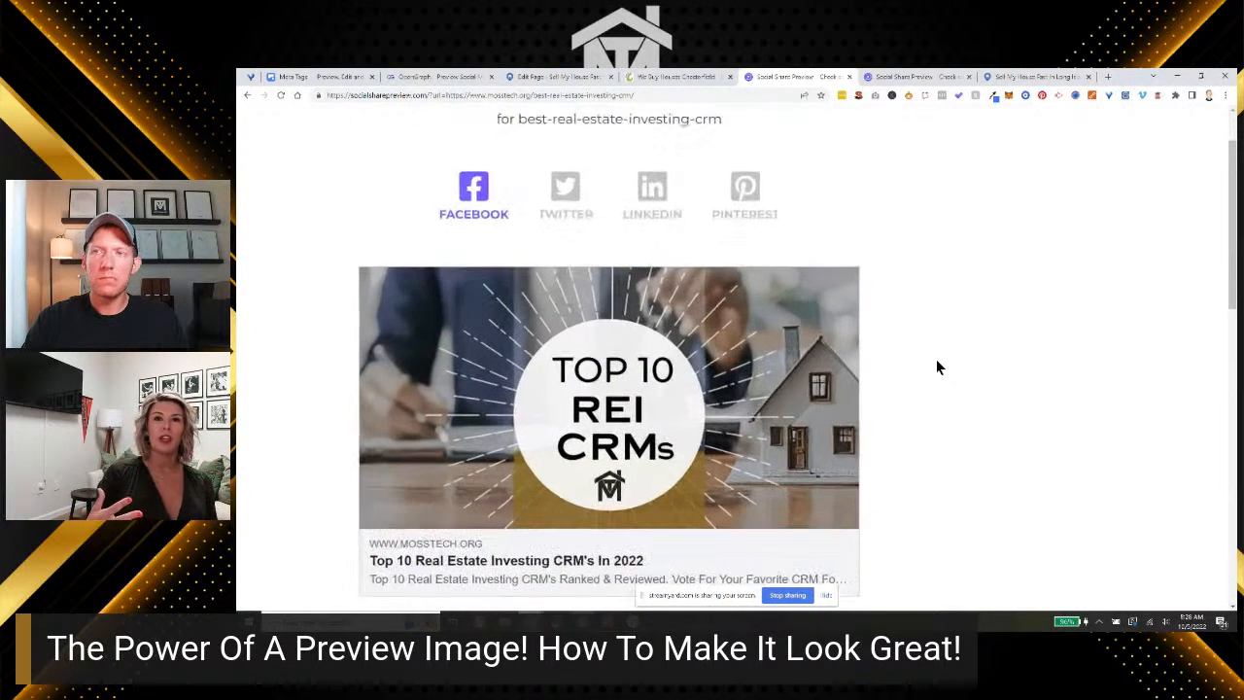
scroll(932, 369, "down", 1)
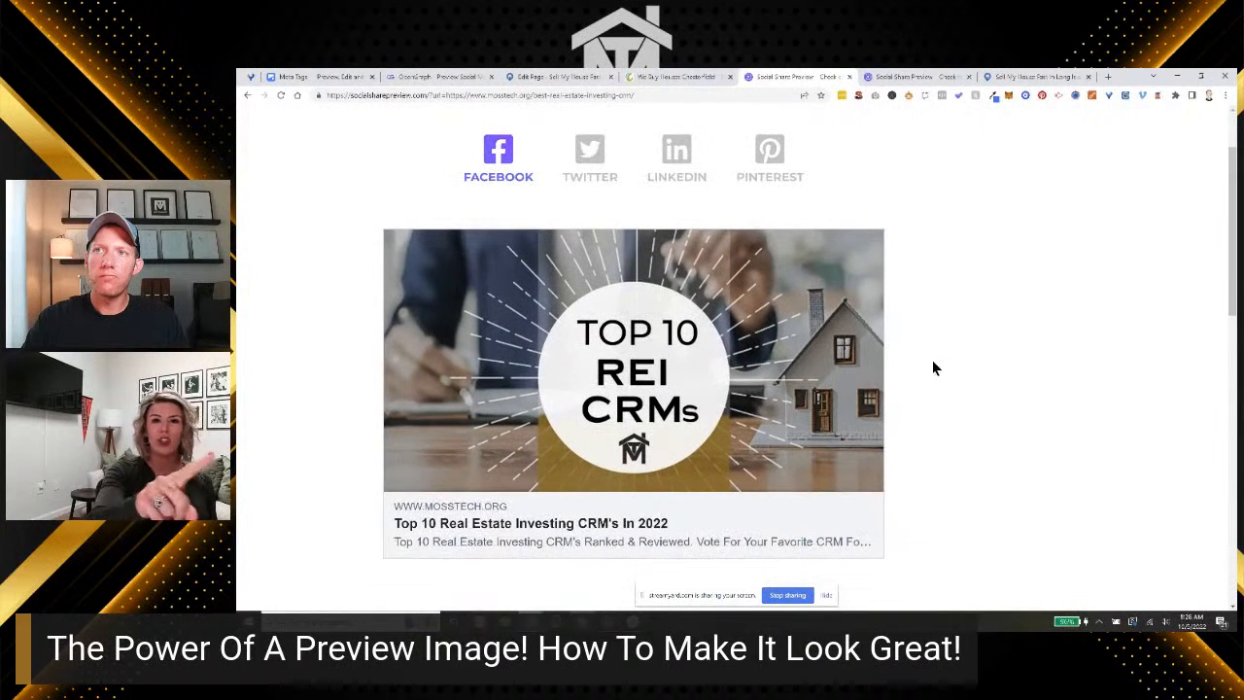